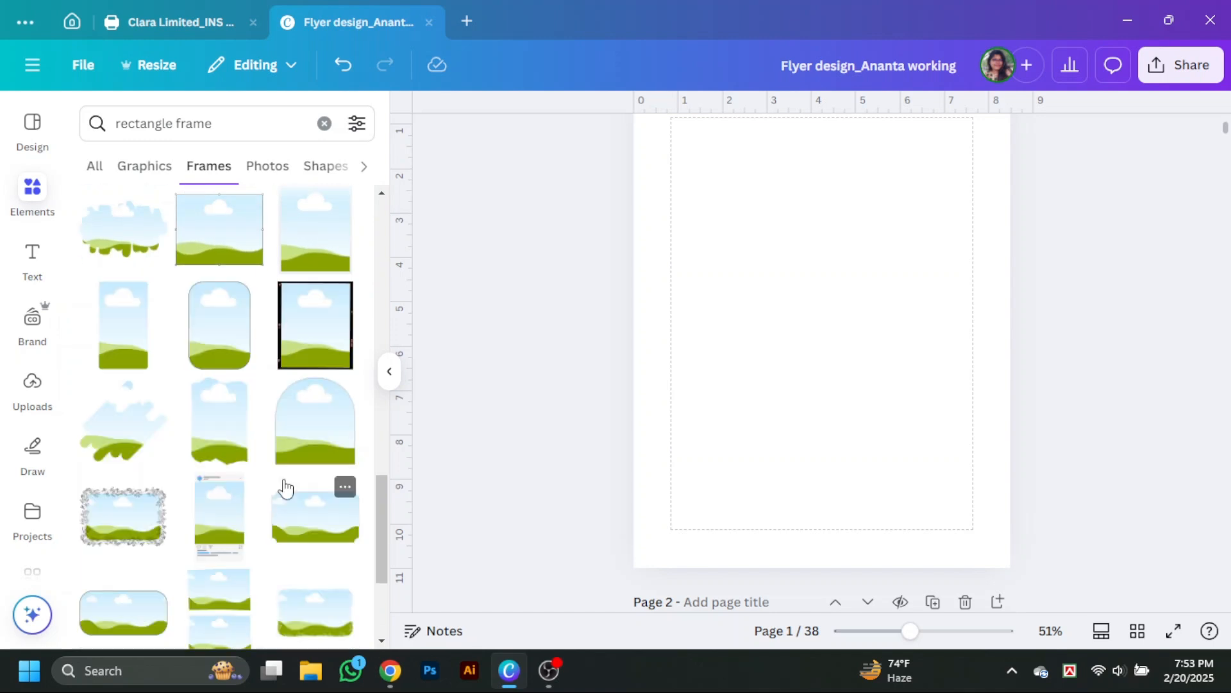
# Step: Add a picture frame with a slanted edge to page 1, rotate it to slope down to the right, and enlarge it
pyautogui.click(286, 490)
pyautogui.moveTo(820, 432); pyautogui.dragTo(701, 456)
pyautogui.scroll(2, 1023, 515)
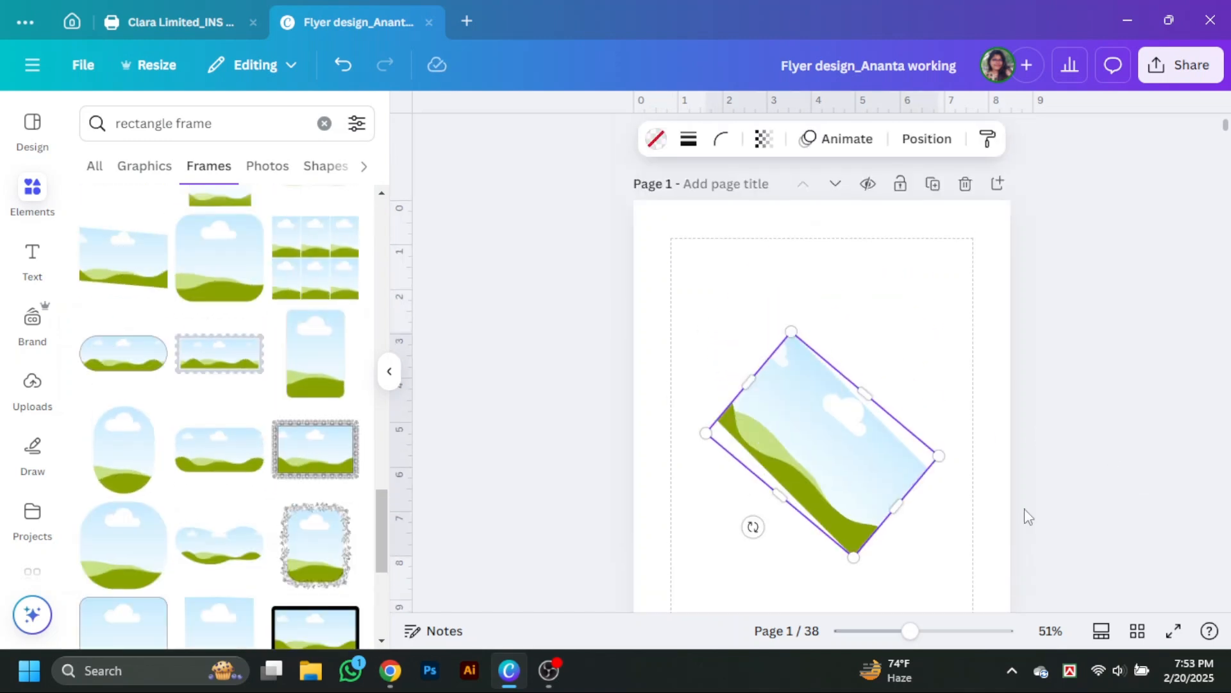
pyautogui.moveTo(849, 475); pyautogui.dragTo(1028, 425)
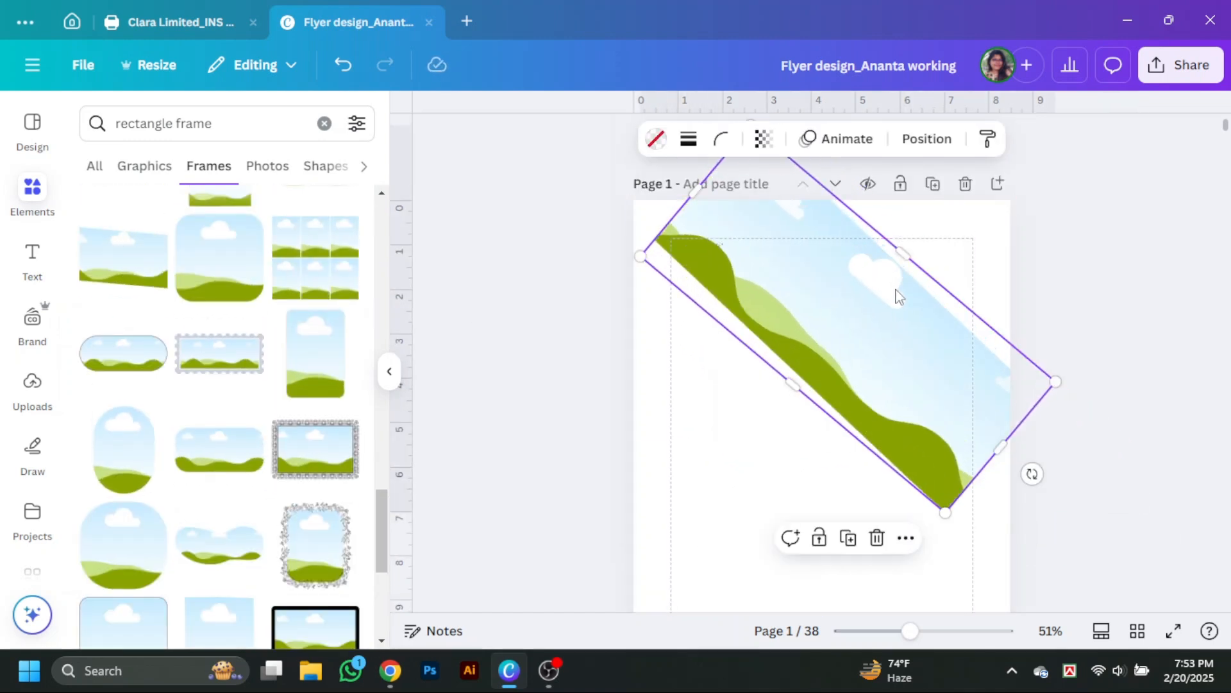
# Step: Stretch and position the diagonal frame so it runs from the page's upper-left corner past its right edge
pyautogui.click(905, 523)
pyautogui.hotkey('ctrl', 'z')
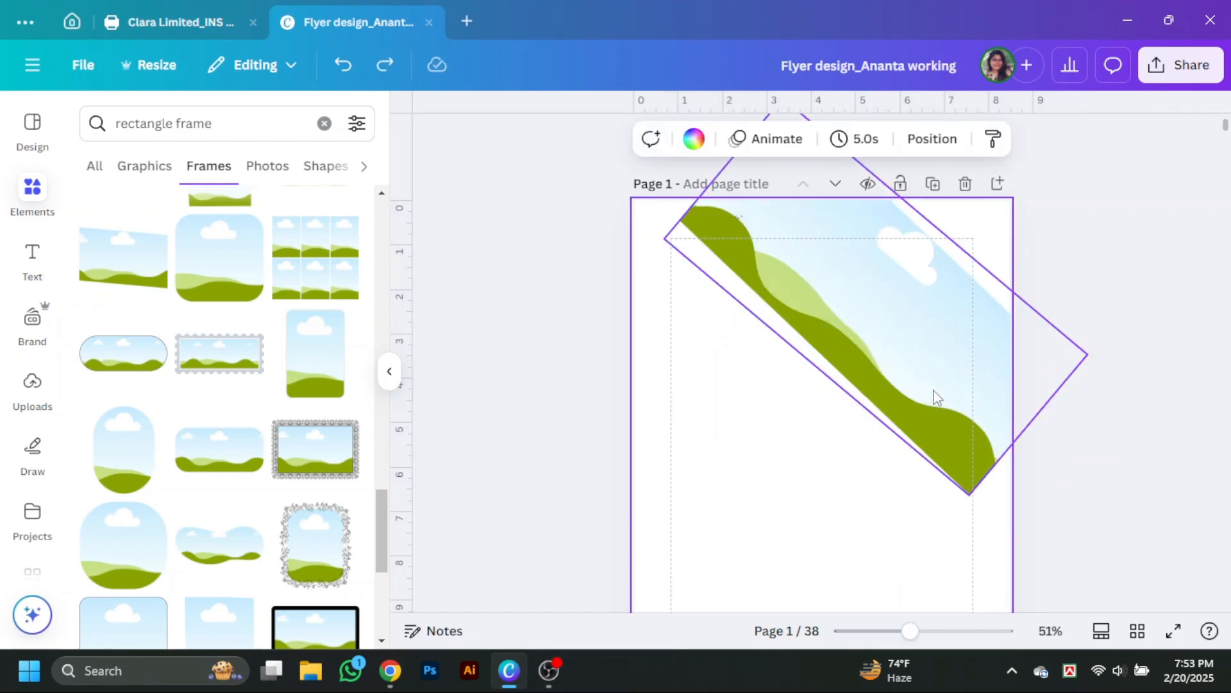
pyautogui.moveTo(723, 168); pyautogui.dragTo(689, 154)
pyautogui.moveTo(1028, 426); pyautogui.dragTo(1129, 534)
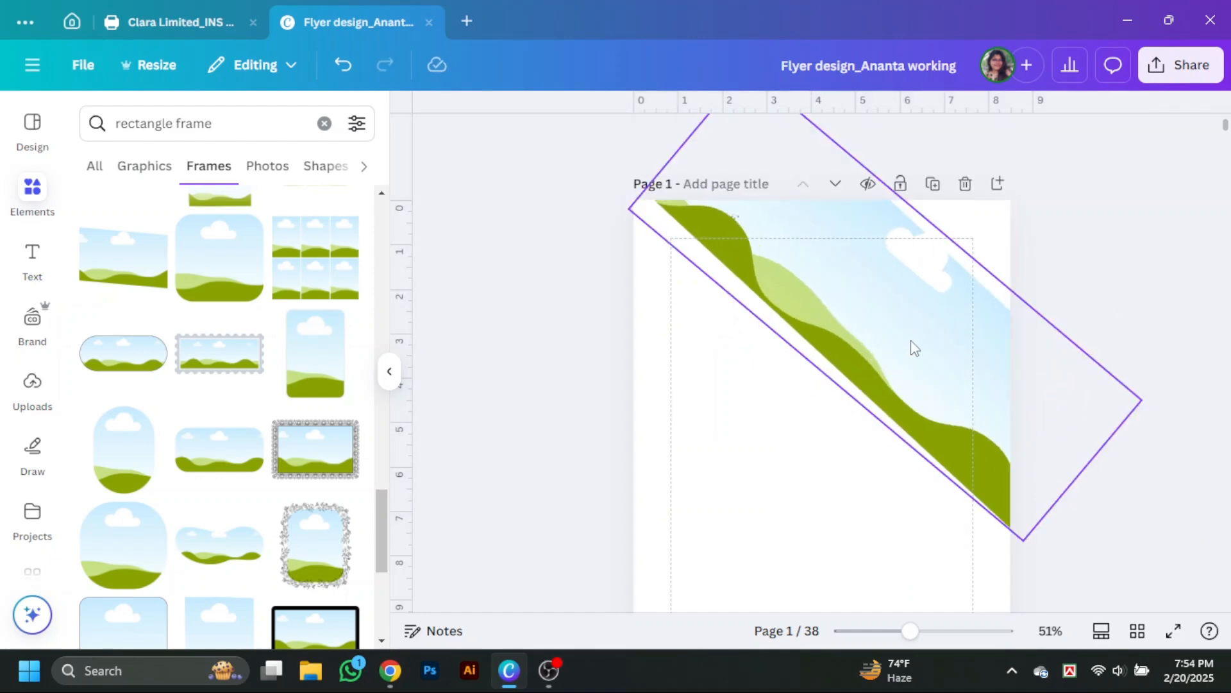
pyautogui.scroll(-10, 357, 462)
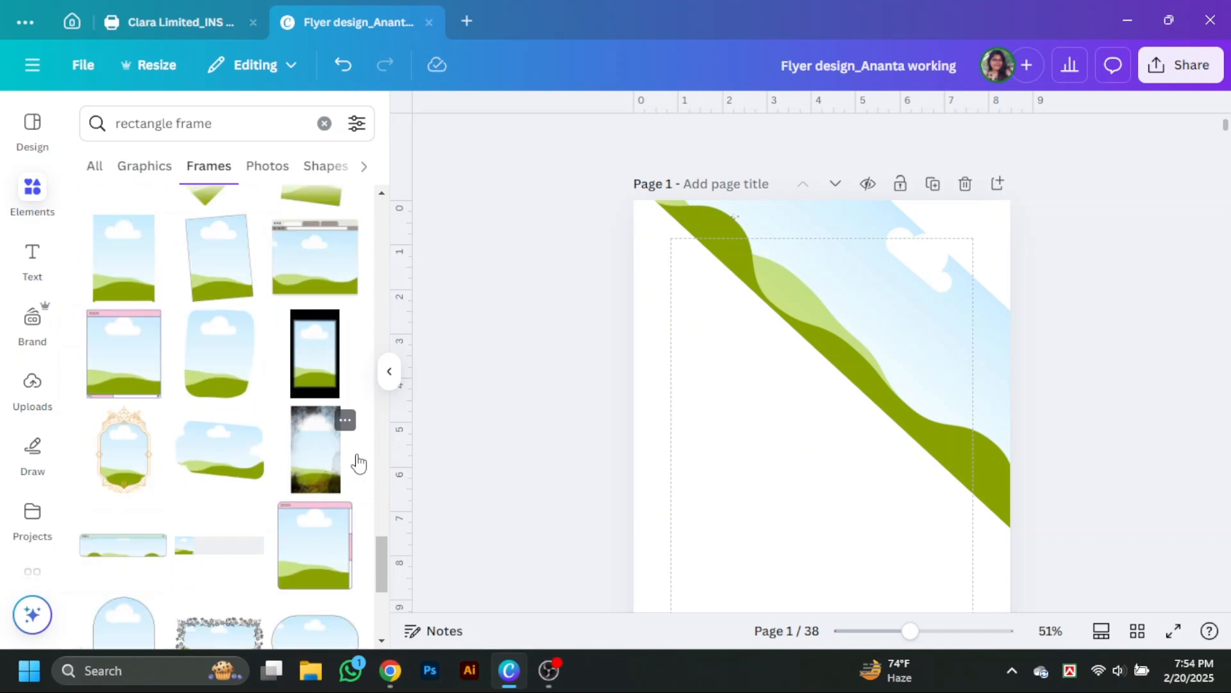
pyautogui.moveTo(998, 412)
pyautogui.mouseDown()
pyautogui.moveTo(989, 423)
pyautogui.moveTo(1003, 422)
pyautogui.mouseUp()
pyautogui.press('Escape')
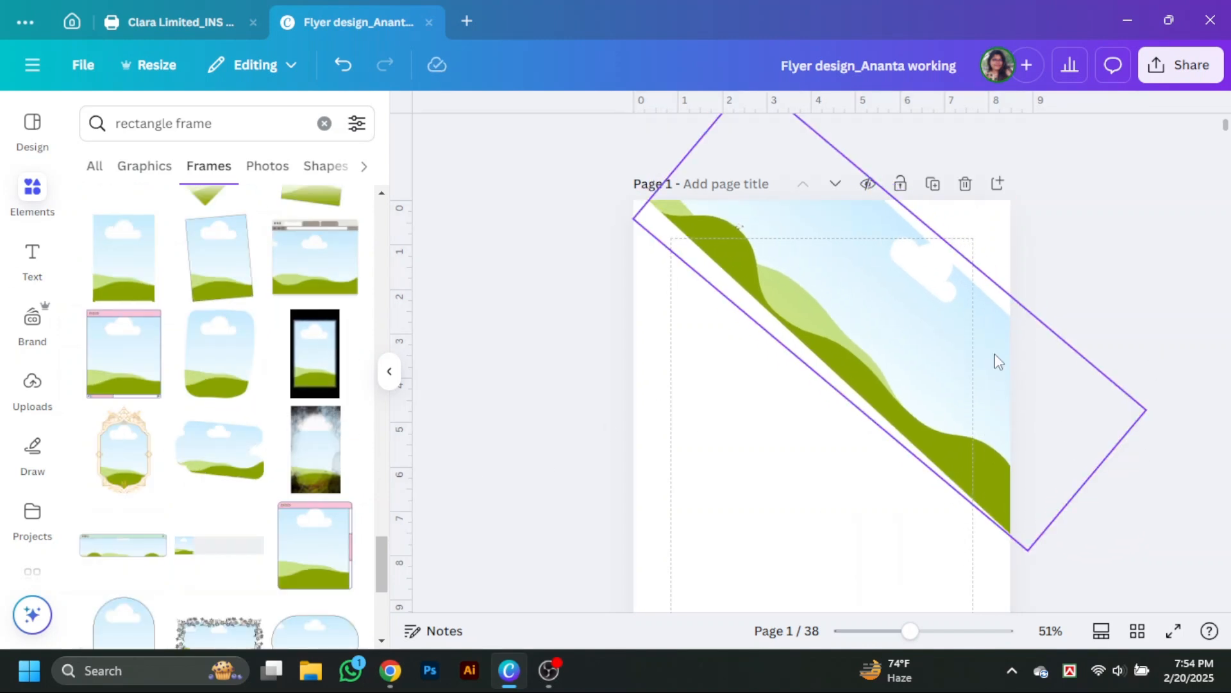
# Step: Search the elements for "building" and show only photos
pyautogui.hotkey('ctrl', 'a')
pyautogui.press('BackSpace')
pyautogui.write('vuilding')
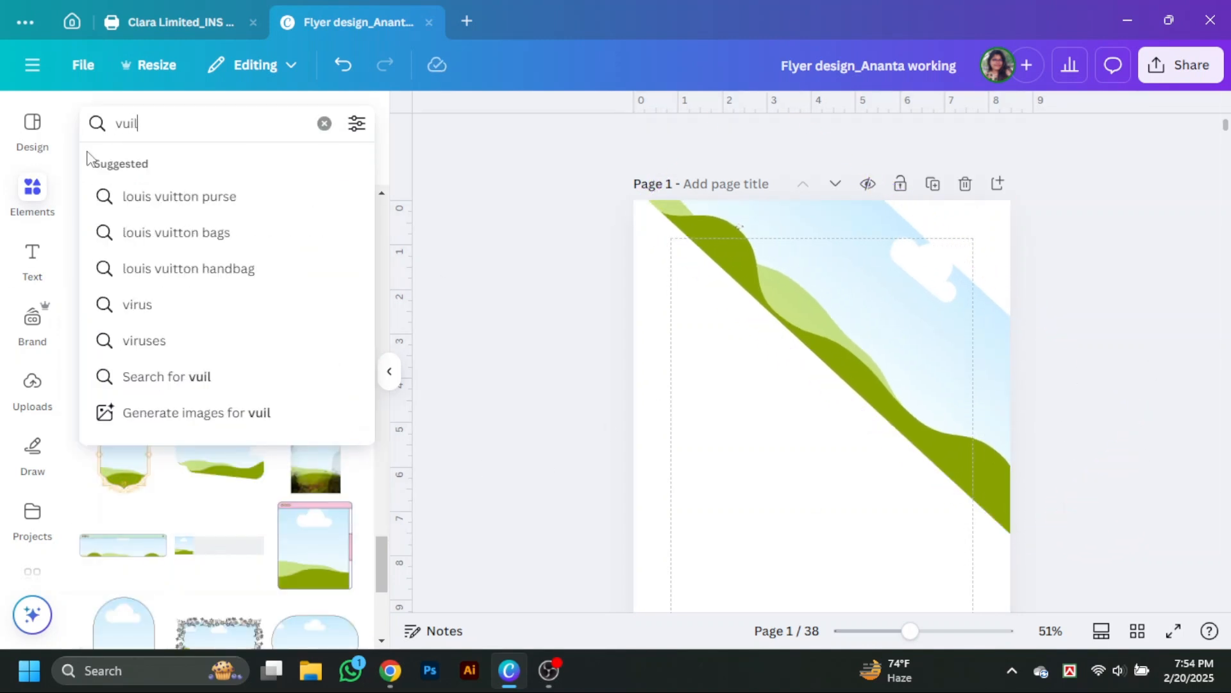
pyautogui.press('Return')
pyautogui.click(119, 136)
pyautogui.press('BackSpace')
pyautogui.write('b')
pyautogui.press('Return')
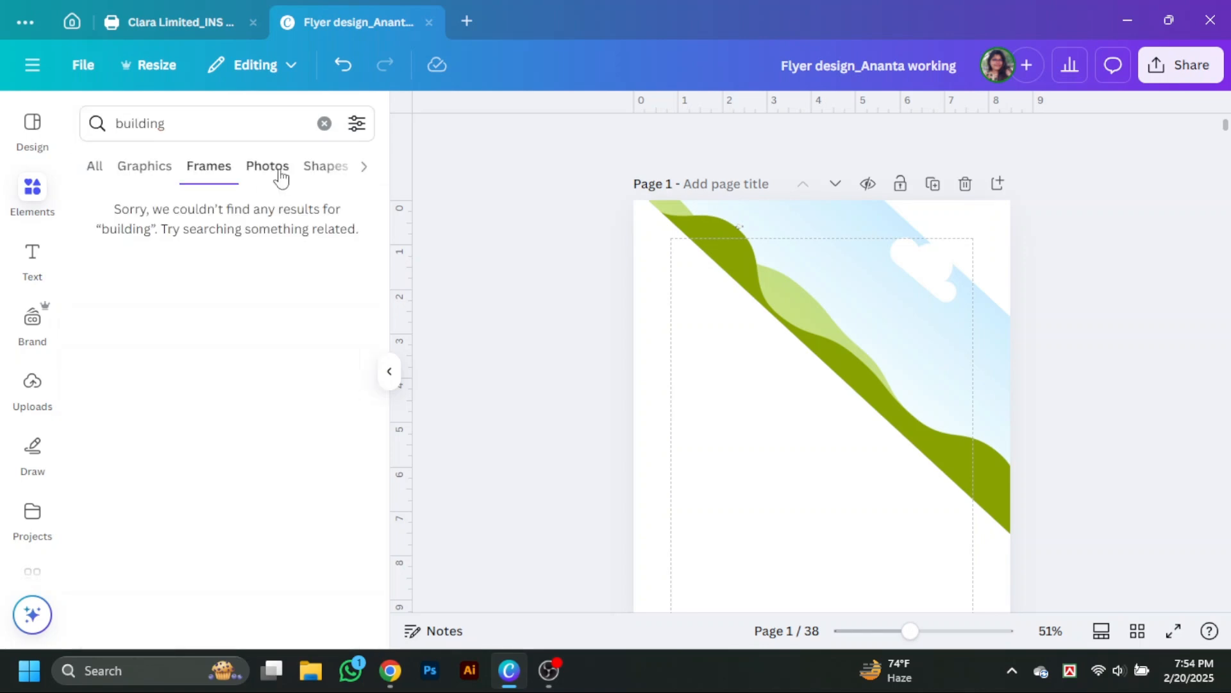
pyautogui.click(267, 167)
# Step: Try the glass skyscraper photo with a blue sky in the diagonal frame, rotated upright within its crop
pyautogui.moveTo(146, 411); pyautogui.dragTo(885, 333)
pyautogui.doubleClick(885, 333)
pyautogui.moveTo(755, 474); pyautogui.dragTo(888, 577)
pyautogui.moveTo(968, 436); pyautogui.dragTo(871, 437)
pyautogui.click(303, 616)
# Step: Try the sunset photo of dark city towers in the diagonal frame, rotated upright within its crop
pyautogui.scroll(-7, 313, 402)
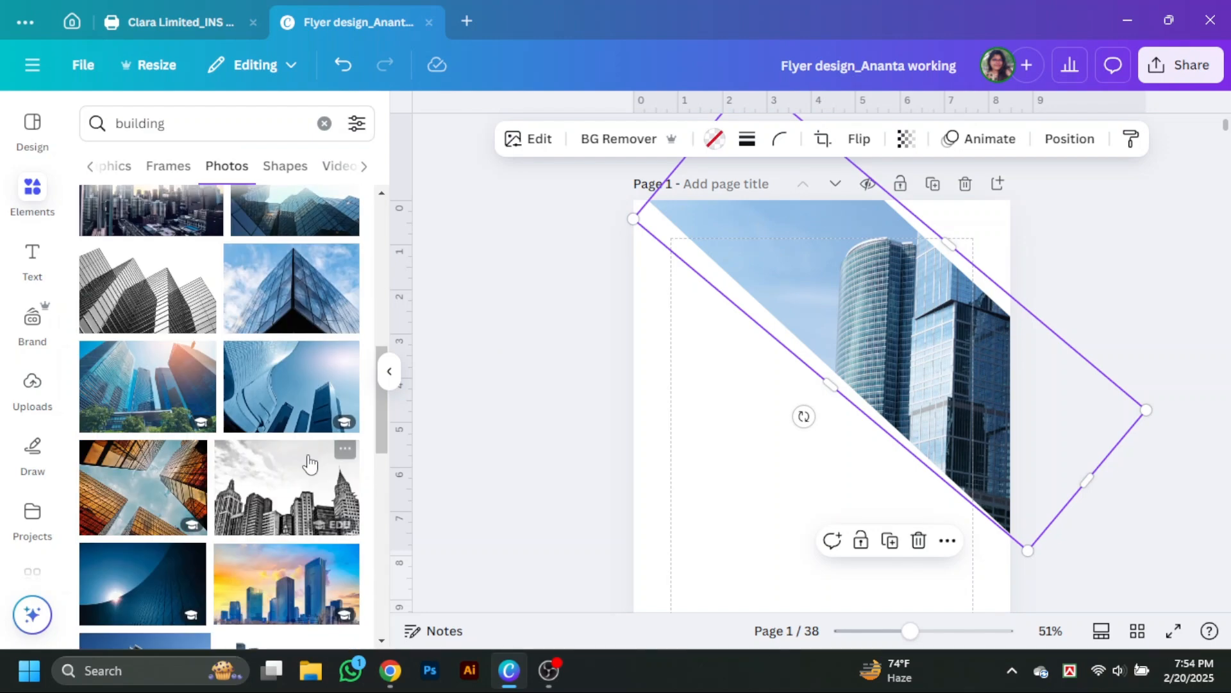
pyautogui.scroll(2, 308, 461)
pyautogui.moveTo(308, 366); pyautogui.dragTo(879, 352)
pyautogui.doubleClick(879, 352)
pyautogui.moveTo(758, 472); pyautogui.dragTo(660, 588)
pyautogui.click(304, 616)
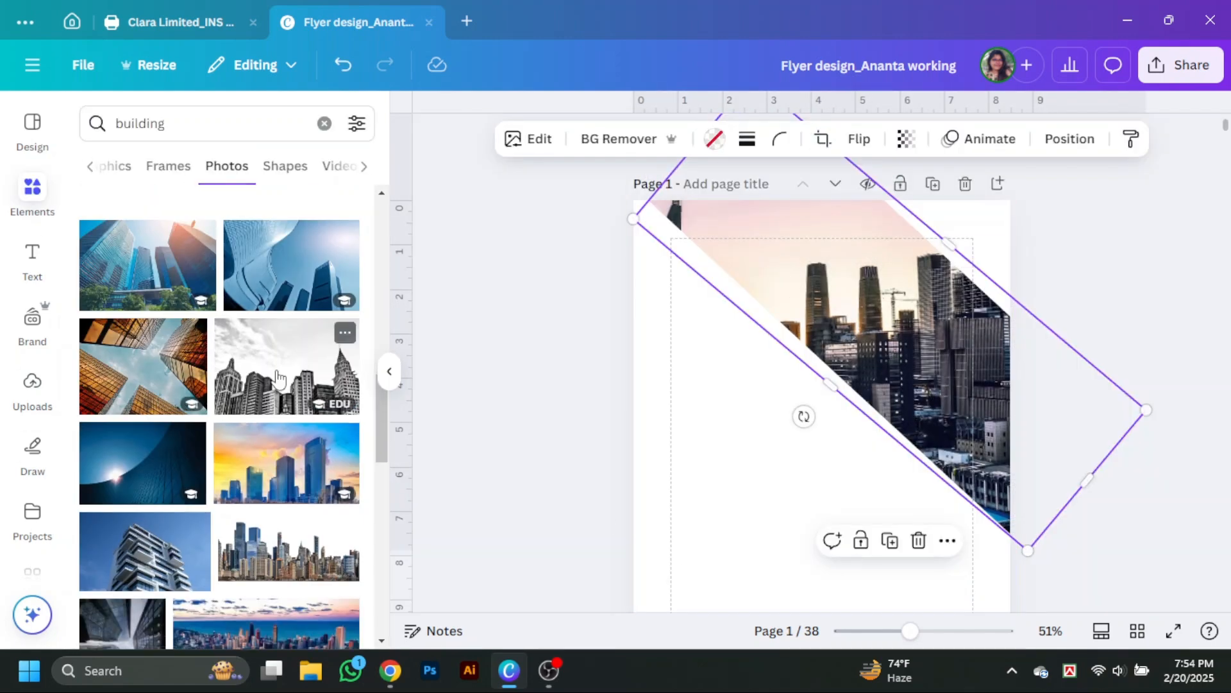
# Step: Try another building photo from the results in the diagonal frame and adjust its crop
pyautogui.moveTo(301, 353); pyautogui.dragTo(866, 352)
pyautogui.doubleClick(866, 352)
pyautogui.moveTo(756, 476); pyautogui.dragTo(770, 577)
pyautogui.click(303, 616)
# Step: Fill the diagonal frame with the aerial city skyline photo and rotate the image upright within its crop
pyautogui.scroll(-5, 303, 538)
pyautogui.moveTo(297, 401); pyautogui.dragTo(934, 418)
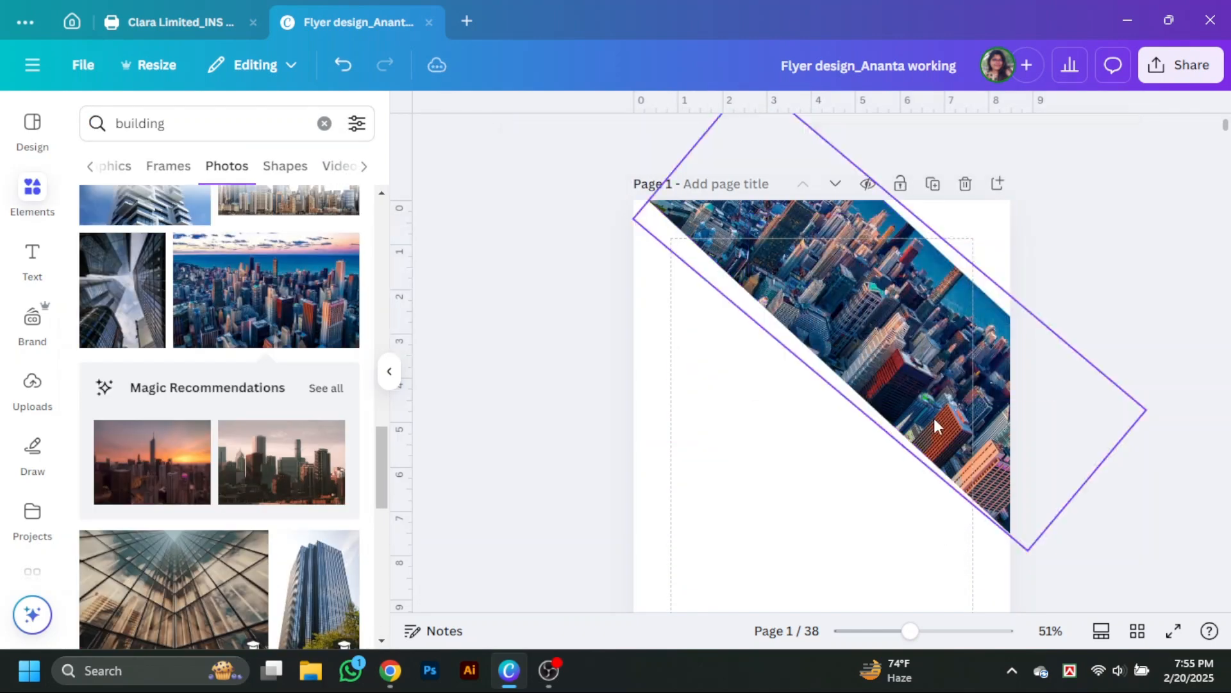
pyautogui.doubleClick(934, 418)
pyautogui.moveTo(758, 472); pyautogui.dragTo(887, 571)
pyautogui.click(485, 308)
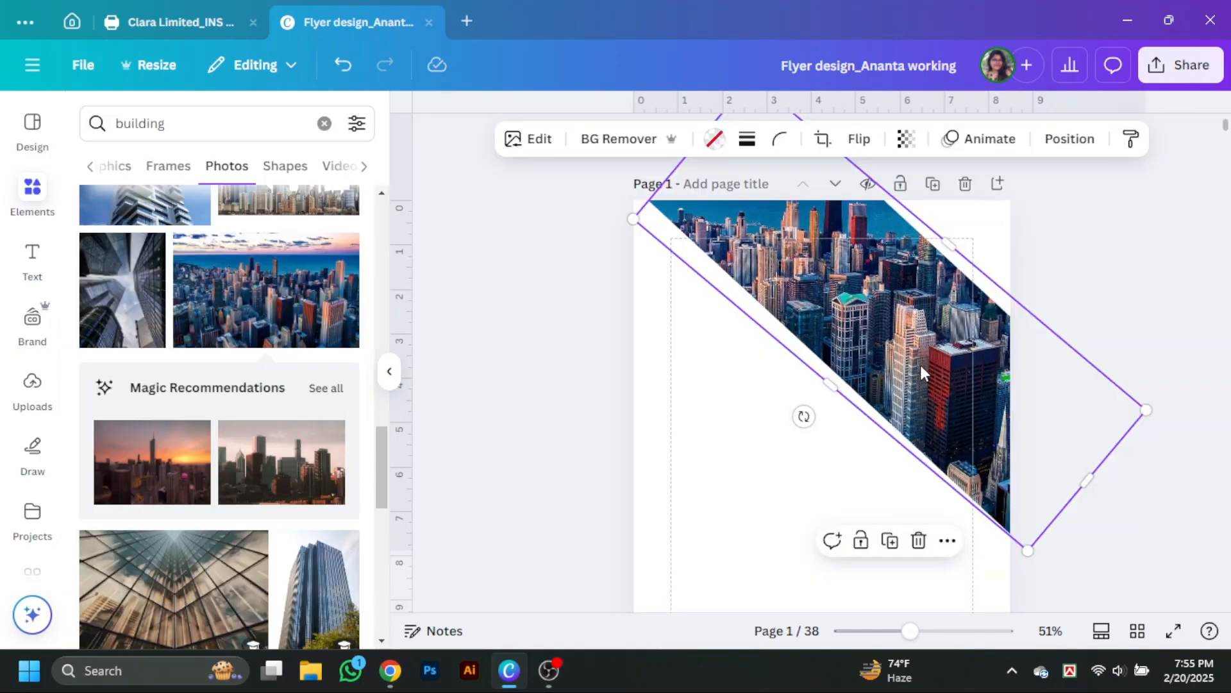
# Step: Reposition the aerial city photo inside the diagonal frame so the skyline, water and towers fill it
pyautogui.doubleClick(921, 364)
pyautogui.moveTo(921, 364); pyautogui.dragTo(679, 585)
pyautogui.click(679, 586)
pyautogui.scroll(-5, 282, 403)
pyautogui.scroll(-4, 280, 397)
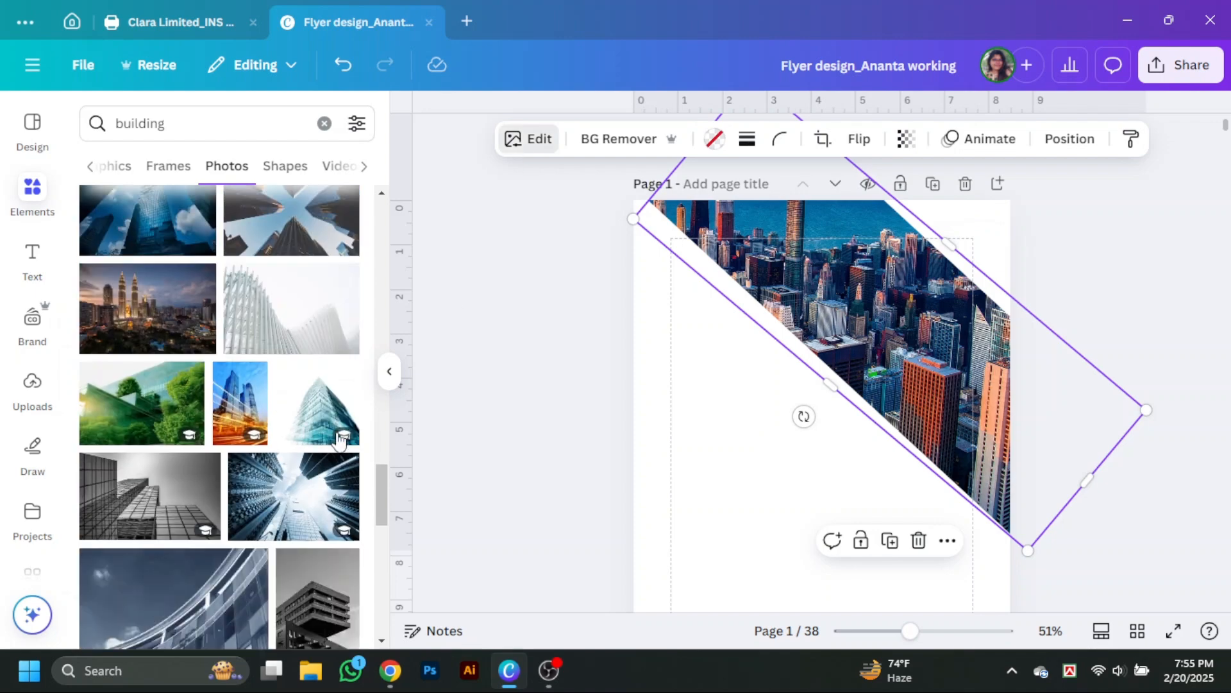
# Step: Examine the preset filters available for the city photo
pyautogui.click(530, 139)
pyautogui.scroll(-5, 302, 321)
pyautogui.scroll(4, 301, 353)
pyautogui.click(337, 447)
pyautogui.scroll(-8, 280, 501)
pyautogui.scroll(-5, 282, 509)
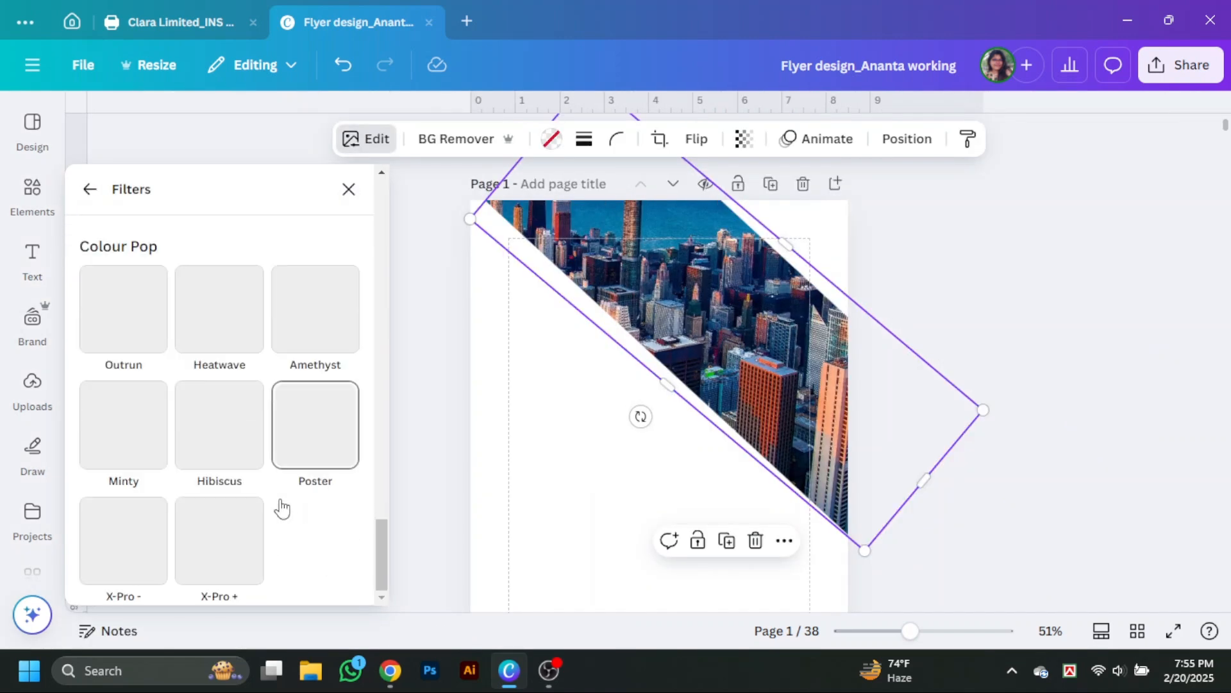
pyautogui.scroll(15, 280, 506)
pyautogui.scroll(-15, 282, 510)
pyautogui.click(348, 188)
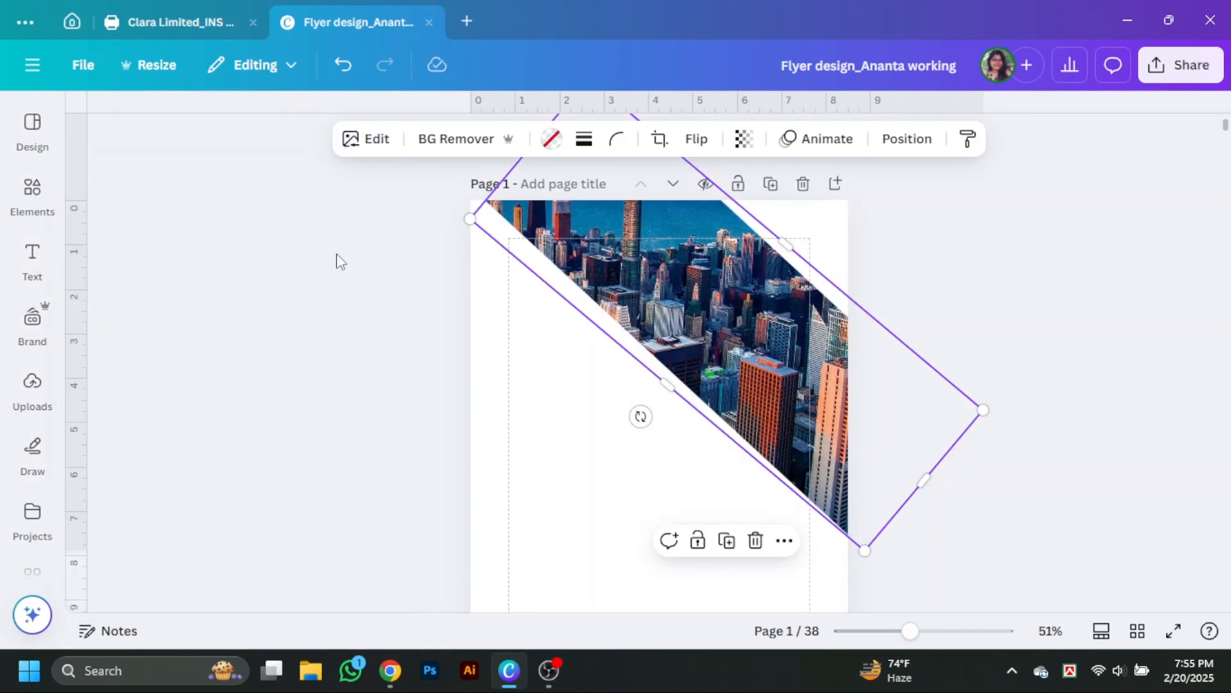
# Step: Apply the Custom Duotone effect to the city photo for a black-and-white look
pyautogui.click(366, 138)
pyautogui.scroll(-4, 233, 435)
pyautogui.click(221, 369)
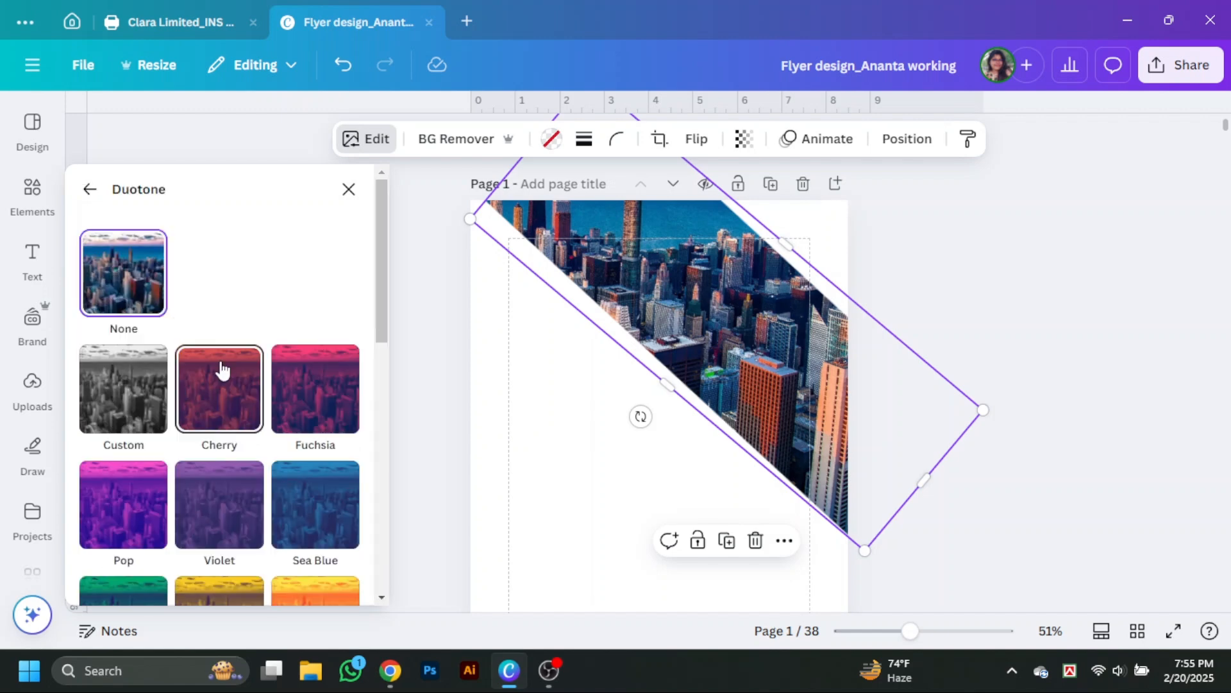
pyautogui.click(114, 389)
pyautogui.click(552, 425)
pyautogui.click(796, 391)
pyautogui.click(853, 388)
pyautogui.click(808, 417)
pyautogui.click(744, 139)
pyautogui.moveTo(794, 213)
pyautogui.mouseDown()
pyautogui.moveTo(749, 213)
pyautogui.moveTo(794, 213)
pyautogui.mouseUp()
pyautogui.click(1010, 328)
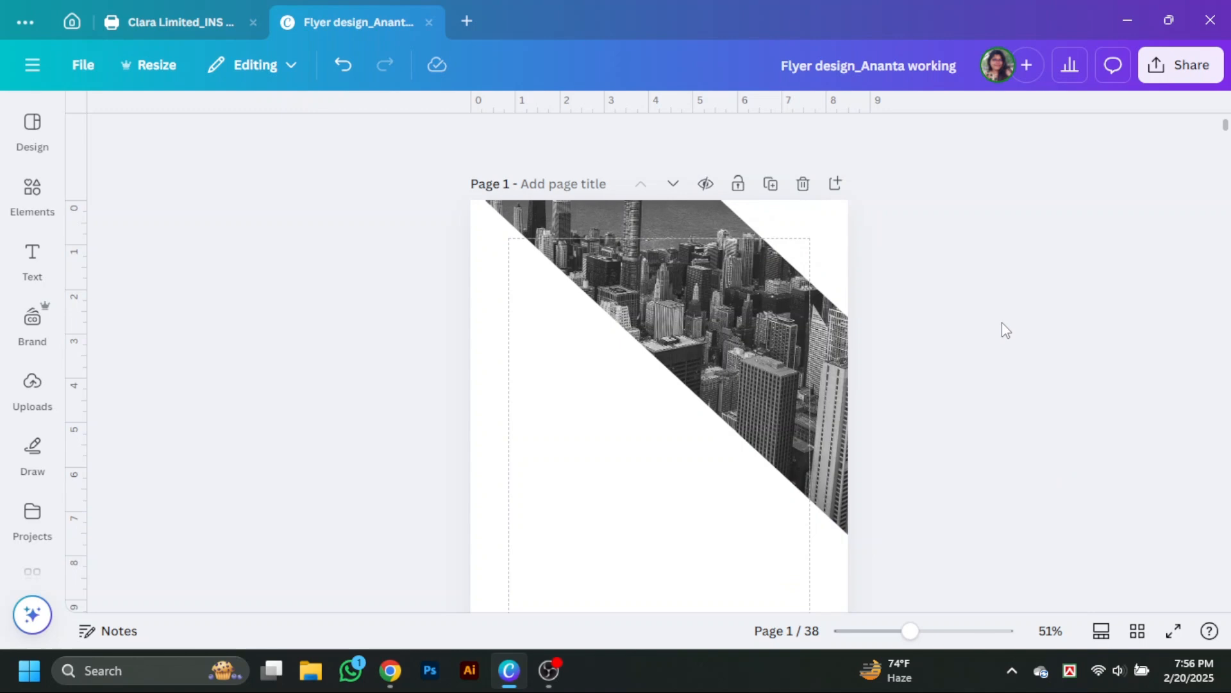
# Step: Readjust the city photo's crop inside the frame and reduce its Custom Duotone intensity to 64
pyautogui.doubleClick(769, 417)
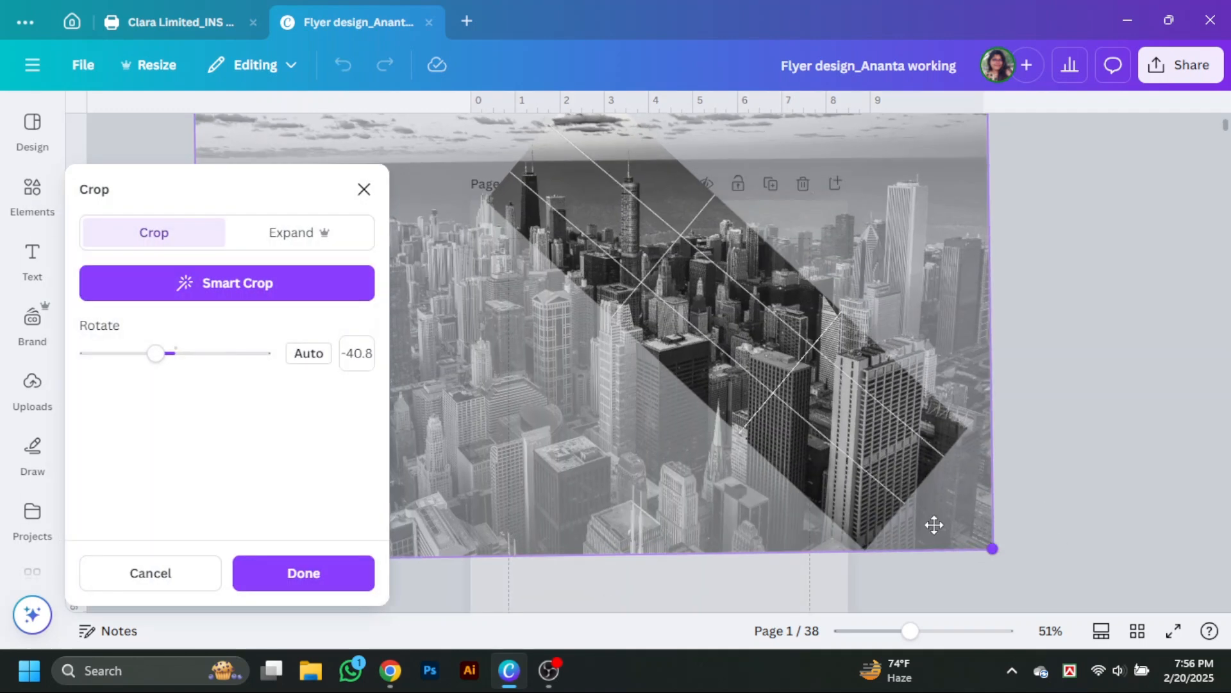
pyautogui.click(1147, 491)
pyautogui.click(769, 300)
pyautogui.click(364, 139)
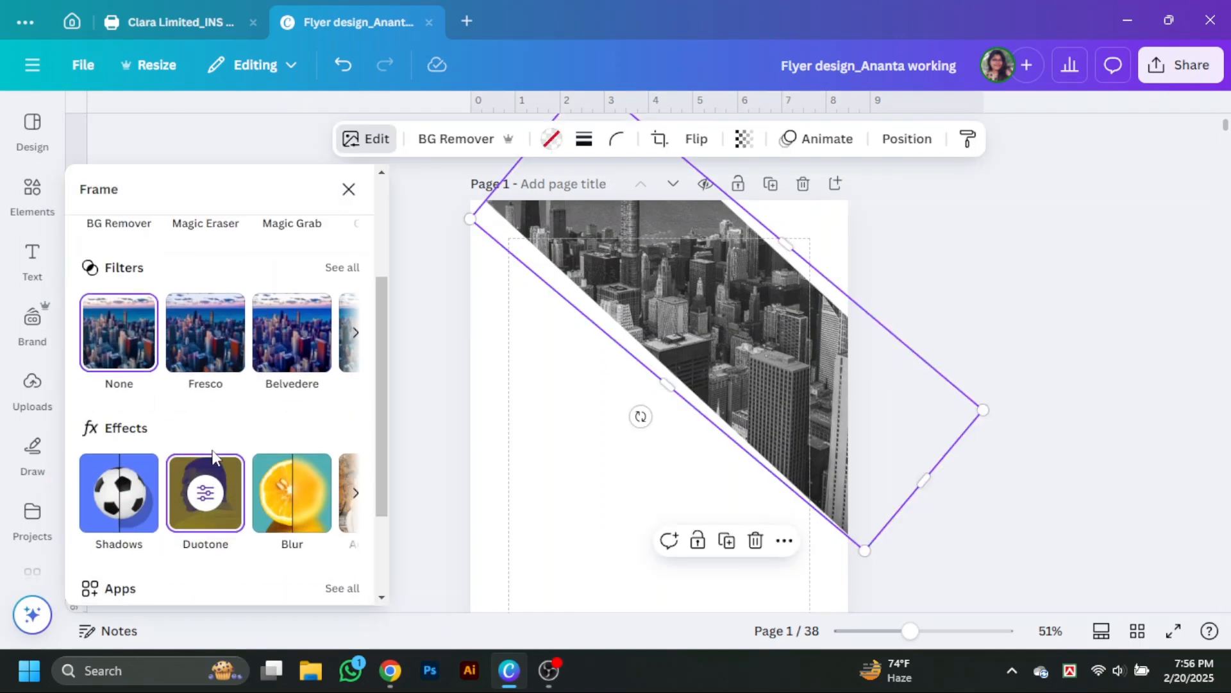
pyautogui.scroll(-2, 212, 385)
pyautogui.click(198, 405)
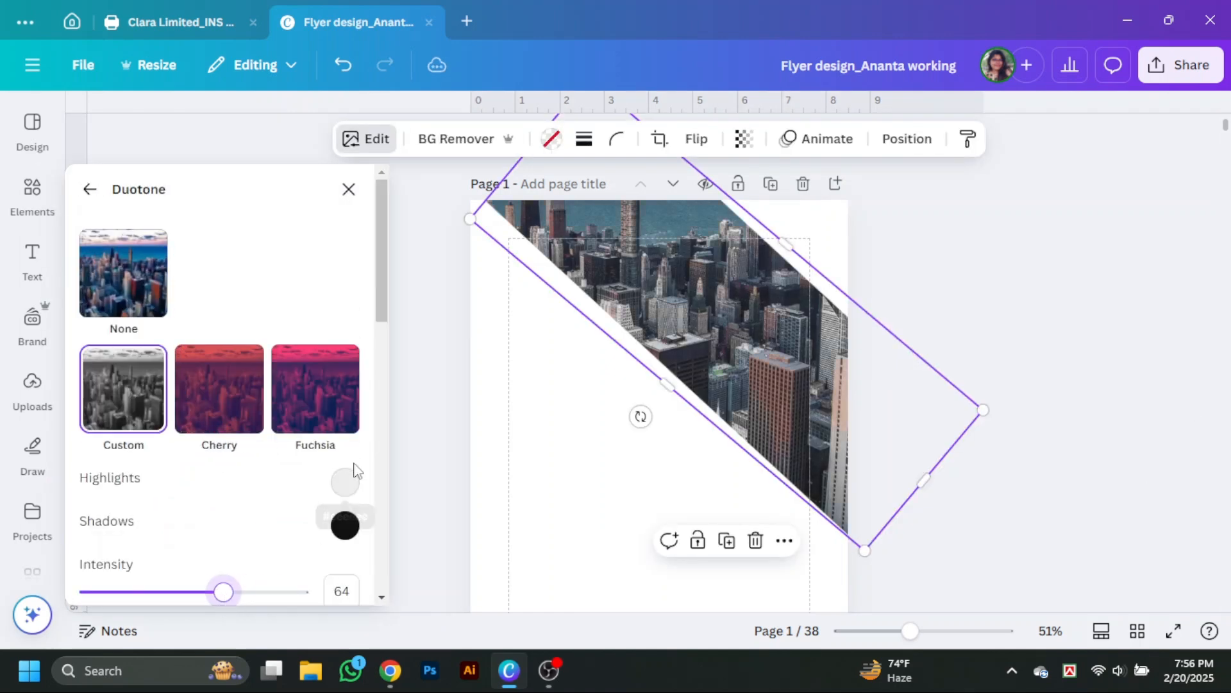
pyautogui.scroll(-5, 357, 471)
pyautogui.scroll(5, 261, 467)
pyautogui.click(345, 481)
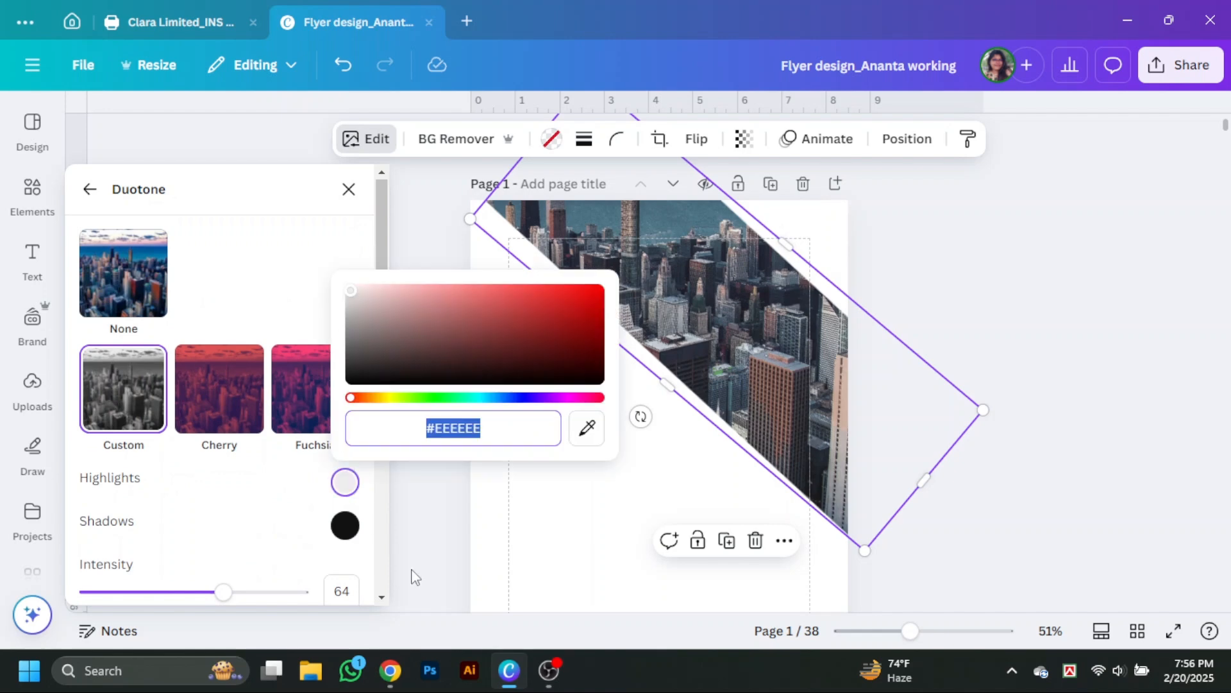
pyautogui.click(411, 578)
# Step: Raise the city photo's Custom Duotone intensity to about 74
pyautogui.click(375, 142)
pyautogui.scroll(-3, 212, 449)
pyautogui.click(214, 431)
pyautogui.moveTo(224, 592); pyautogui.dragTo(259, 592)
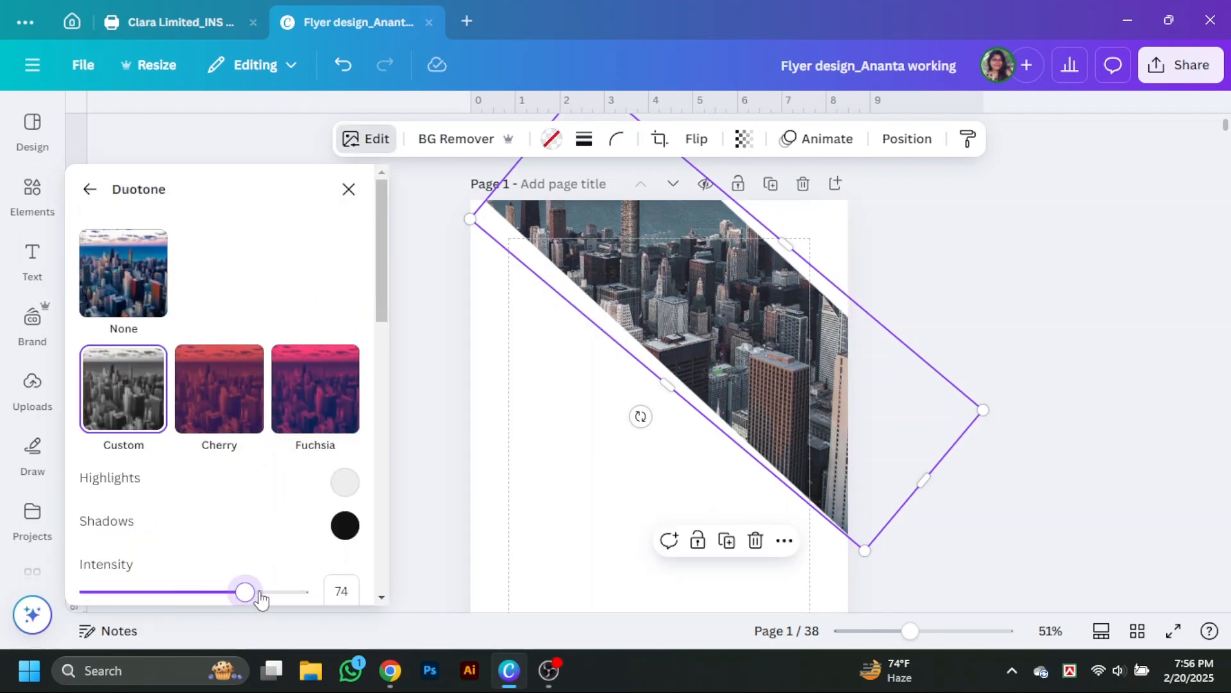
pyautogui.click(989, 333)
# Step: Search the elements for "shape" and browse the full list of basic shapes
pyautogui.click(34, 192)
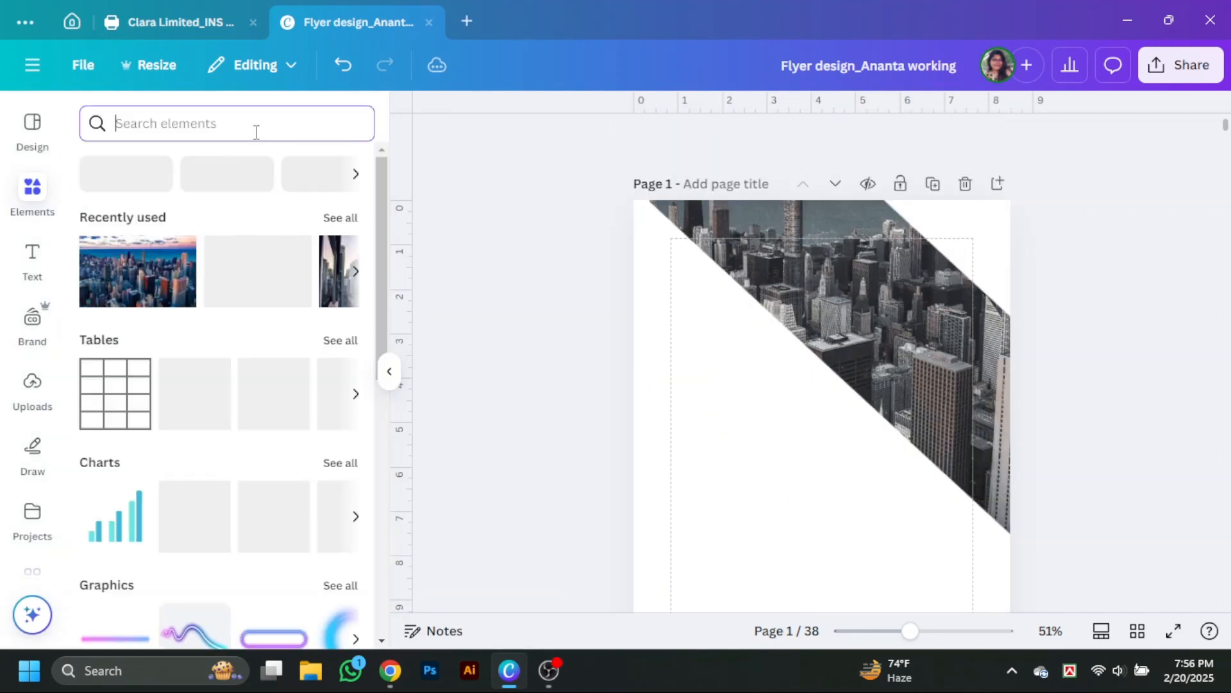
pyautogui.write('shape')
pyautogui.press('Return')
pyautogui.click(336, 259)
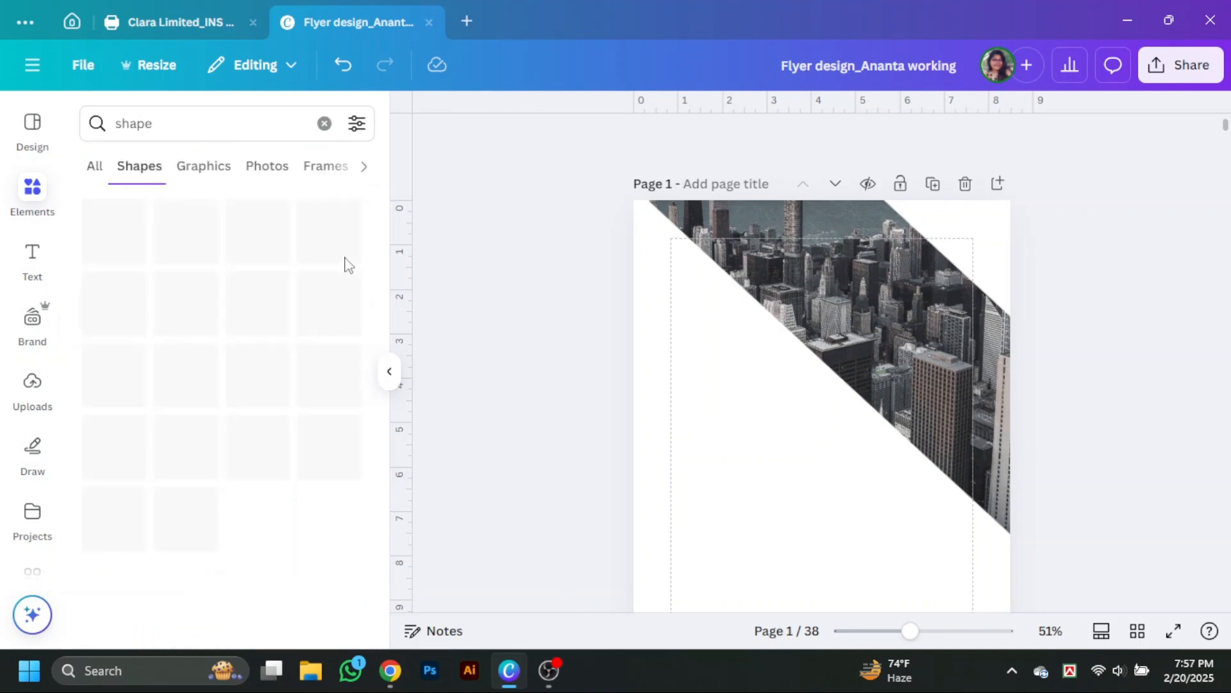
pyautogui.scroll(-5, 183, 332)
pyautogui.scroll(5, 264, 459)
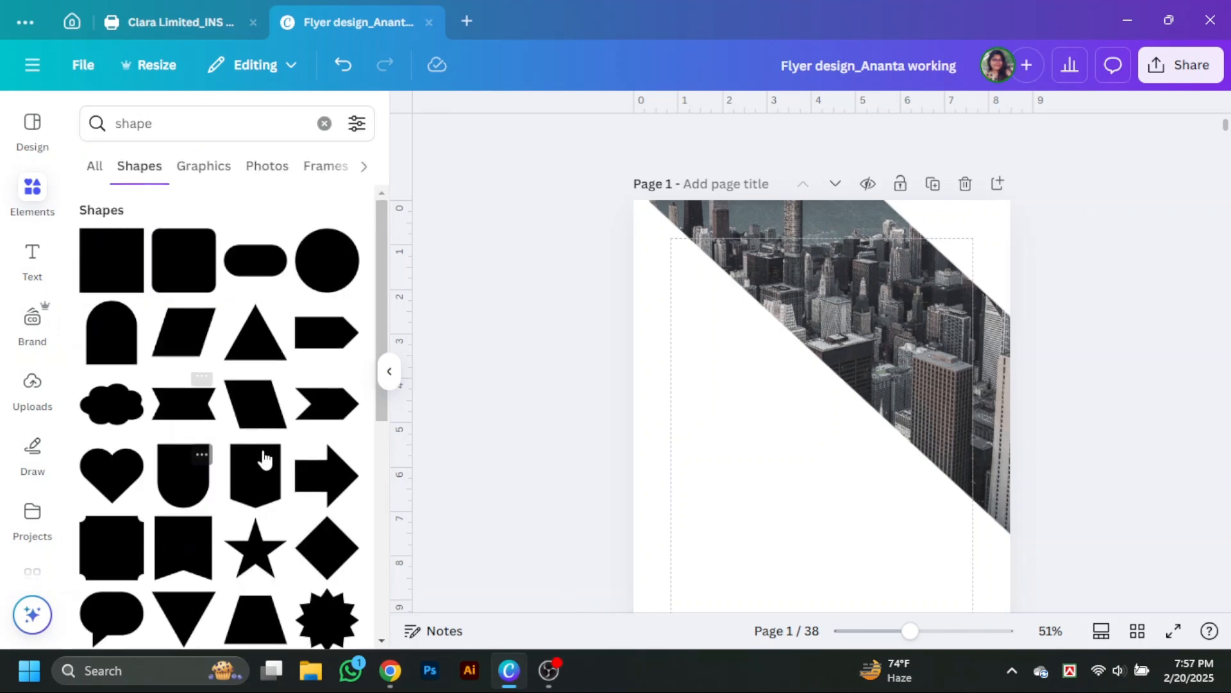
pyautogui.click(1193, 499)
pyautogui.scroll(-2, 303, 341)
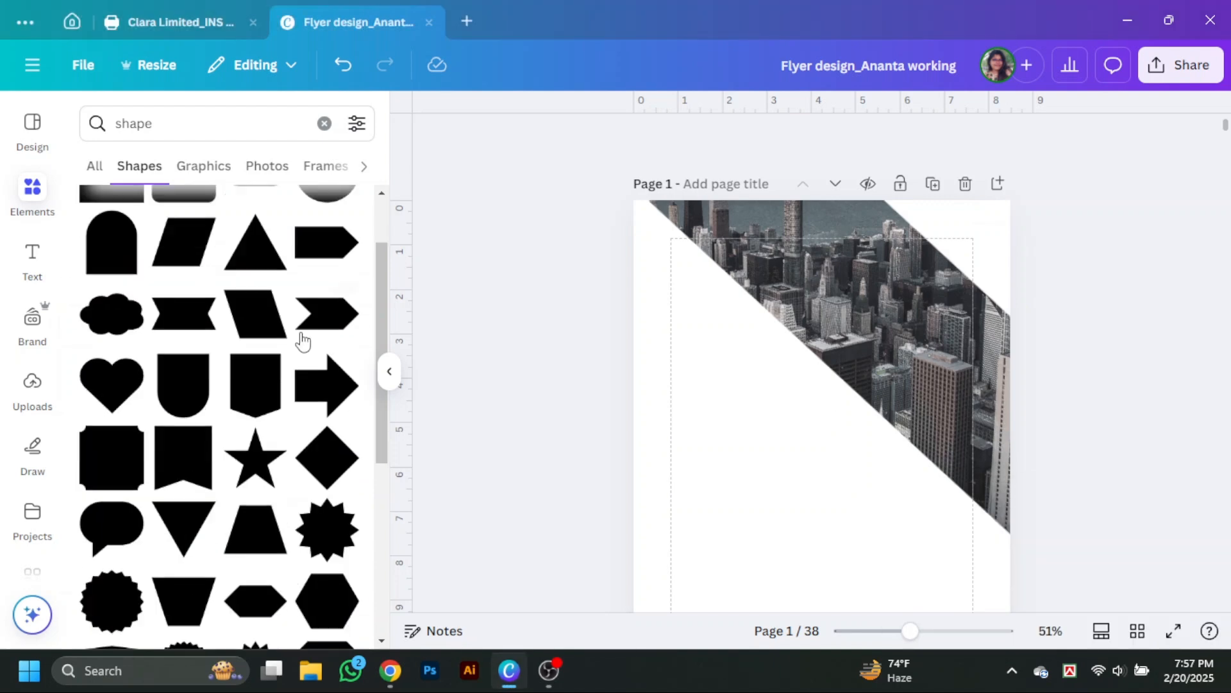
pyautogui.scroll(2, 306, 399)
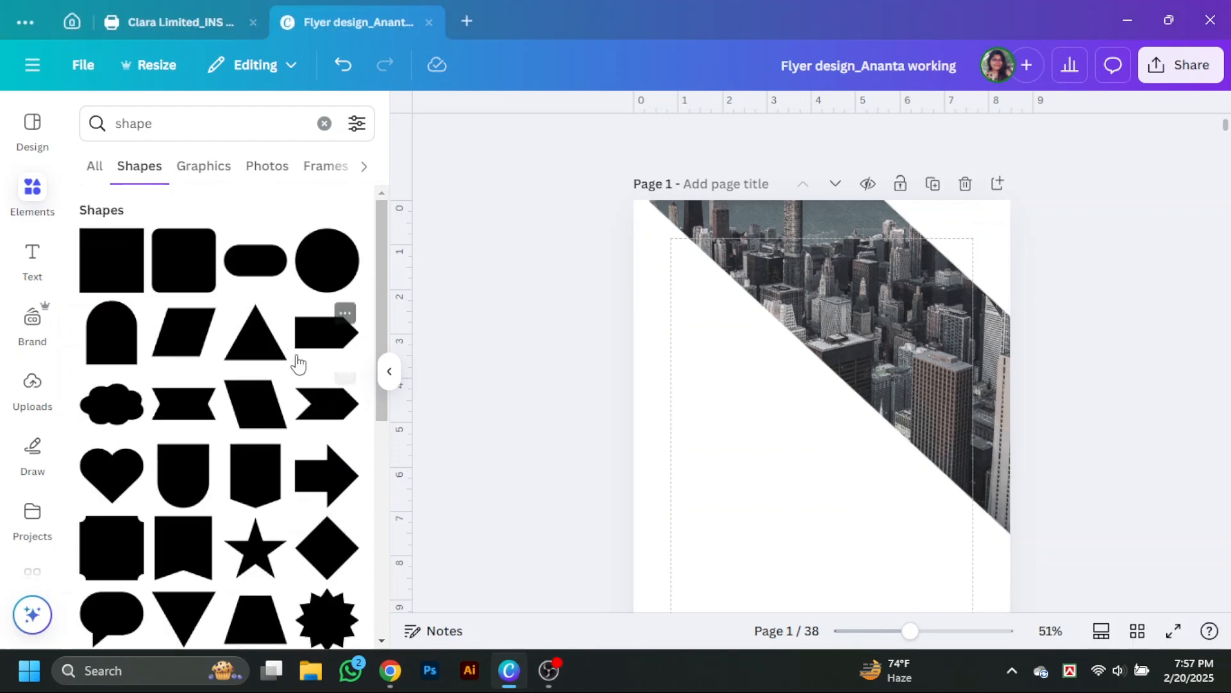
# Step: Add a parallelogram as a dark blue diagonal band along the photo's upper-right edge and lengthen it toward the page edge
pyautogui.moveTo(201, 342); pyautogui.dragTo(865, 242)
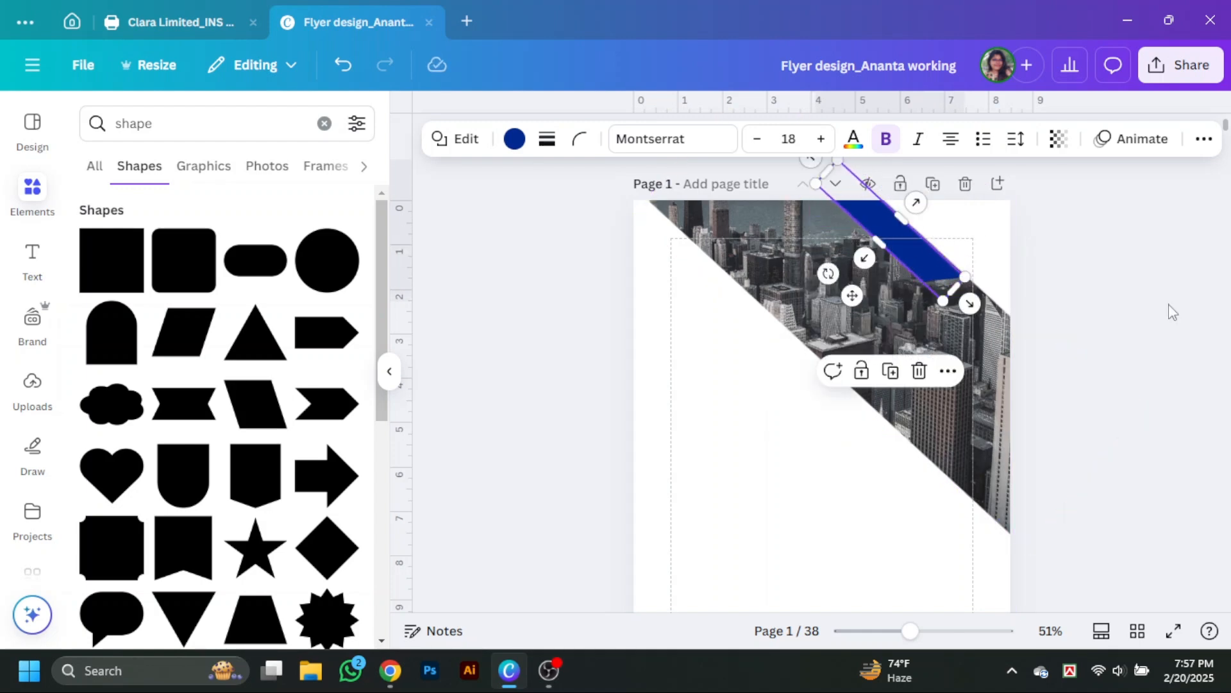
pyautogui.click(390, 373)
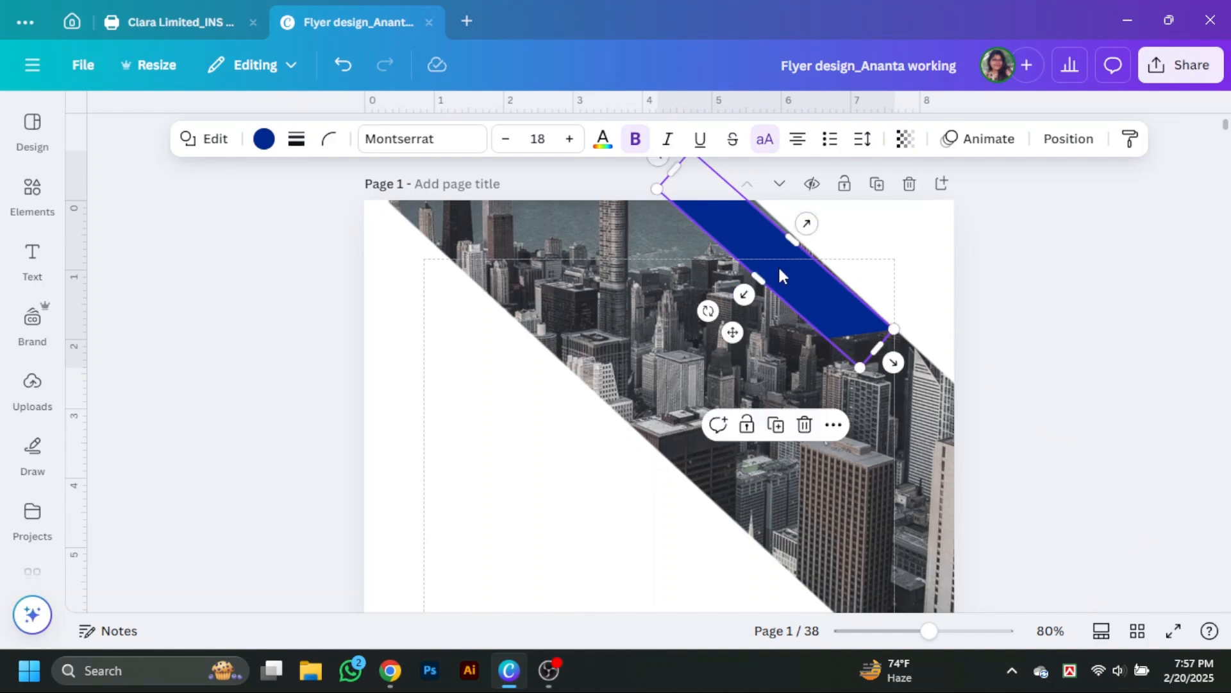
pyautogui.moveTo(715, 314); pyautogui.dragTo(716, 316)
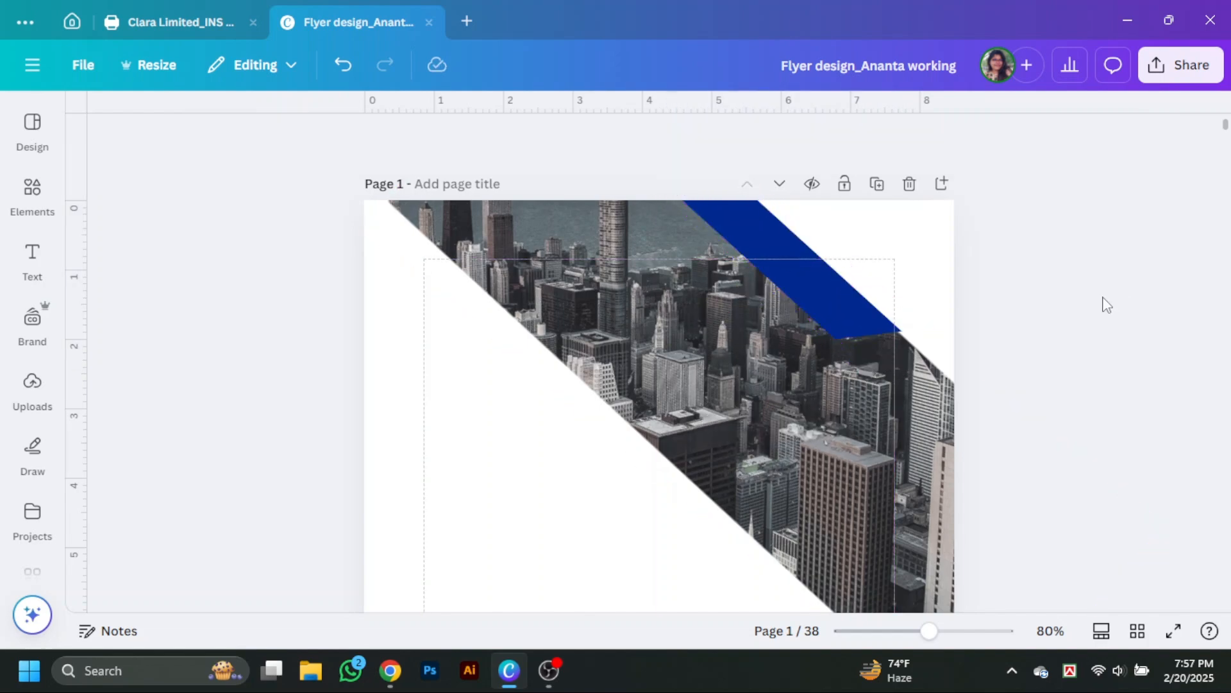
pyautogui.moveTo(880, 352); pyautogui.dragTo(912, 364)
pyautogui.scroll(5, 1060, 482)
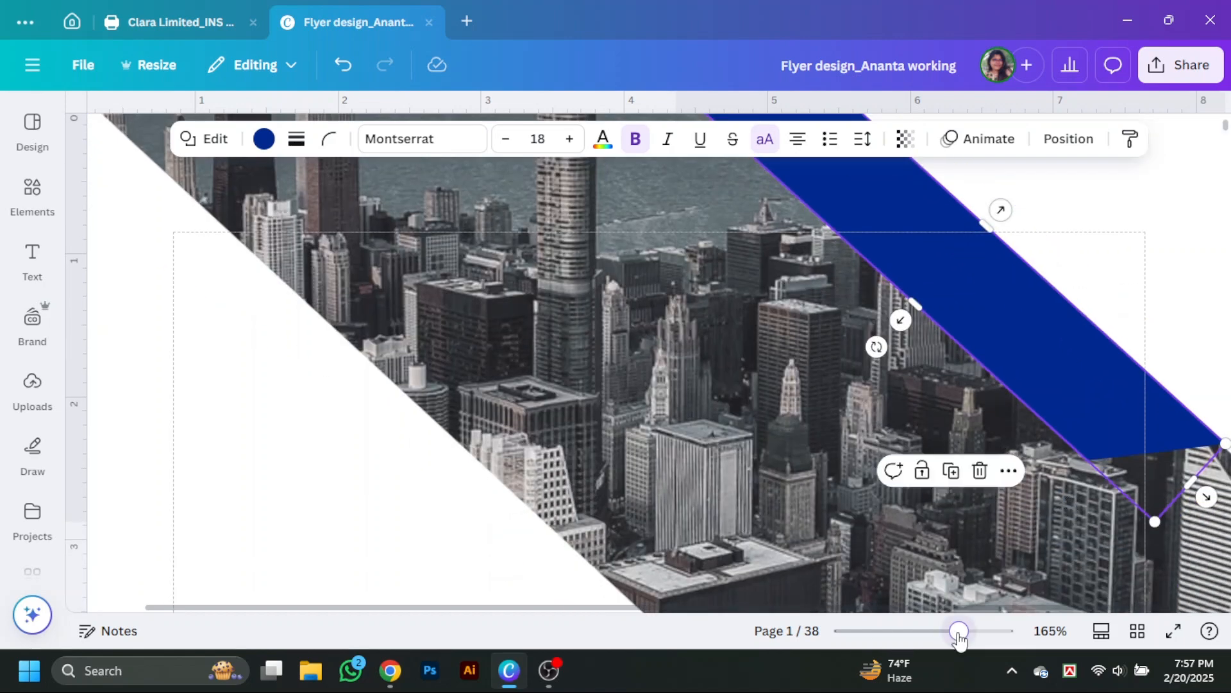
pyautogui.moveTo(959, 631); pyautogui.dragTo(932, 631)
pyautogui.click(1126, 452)
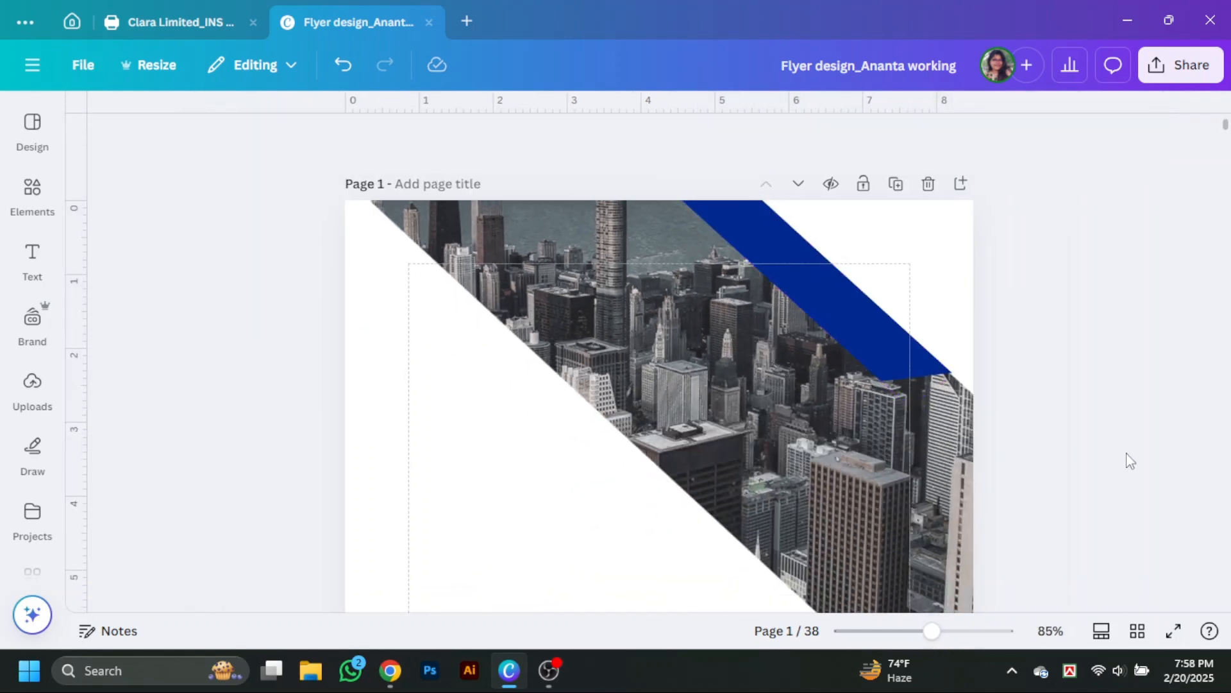
# Step: Duplicate the blue band onto the photo's lower-left edge, reversed, and lengthen it past the page's right edge
pyautogui.keyDown('alt'); pyautogui.moveTo(857, 327); pyautogui.dragTo(911, 488); pyautogui.keyUp('alt')
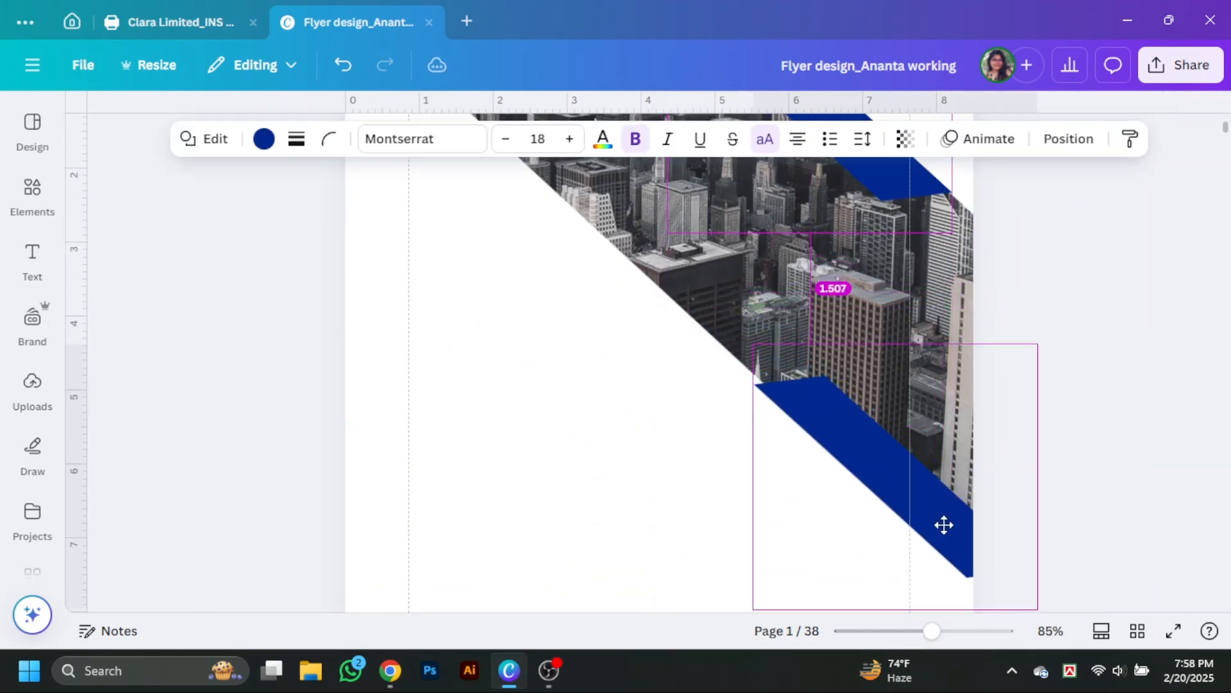
pyautogui.moveTo(762, 372); pyautogui.dragTo(580, 222)
pyautogui.click(1014, 520)
pyautogui.click(943, 538)
pyautogui.moveTo(1011, 598); pyautogui.dragTo(1046, 607)
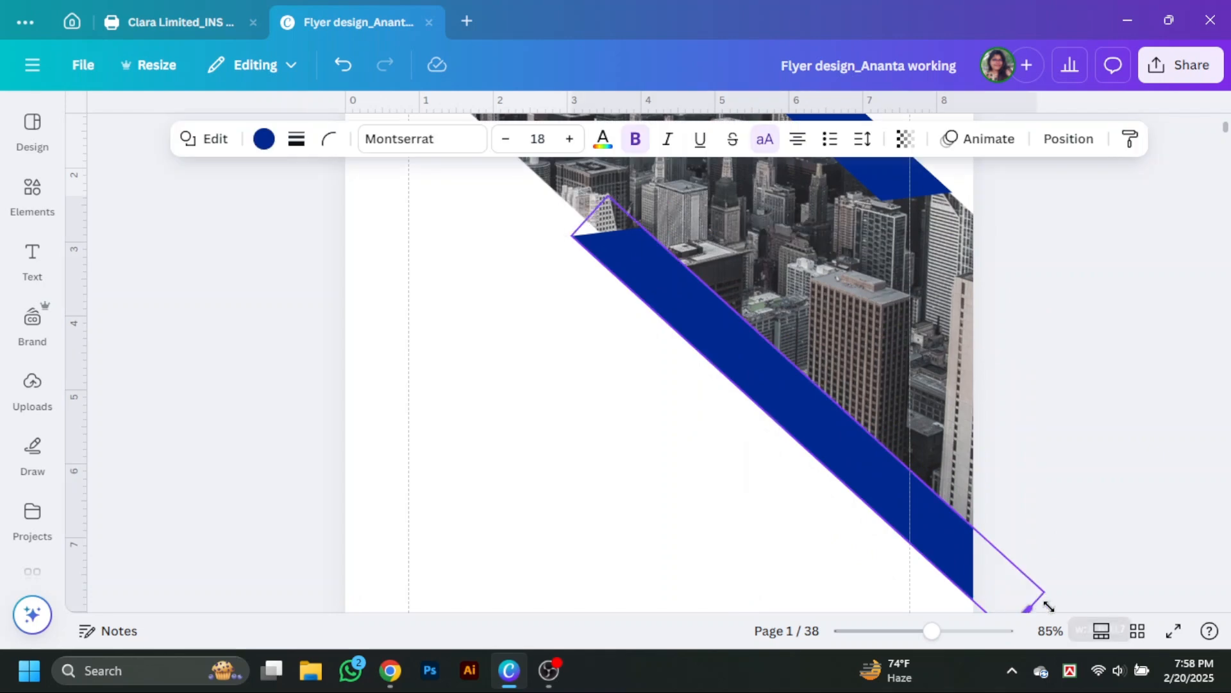
pyautogui.click(1127, 470)
# Step: Recolour both diagonal bands from dark blue to orange
pyautogui.scroll(3, 1126, 470)
pyautogui.click(900, 354)
pyautogui.click(264, 138)
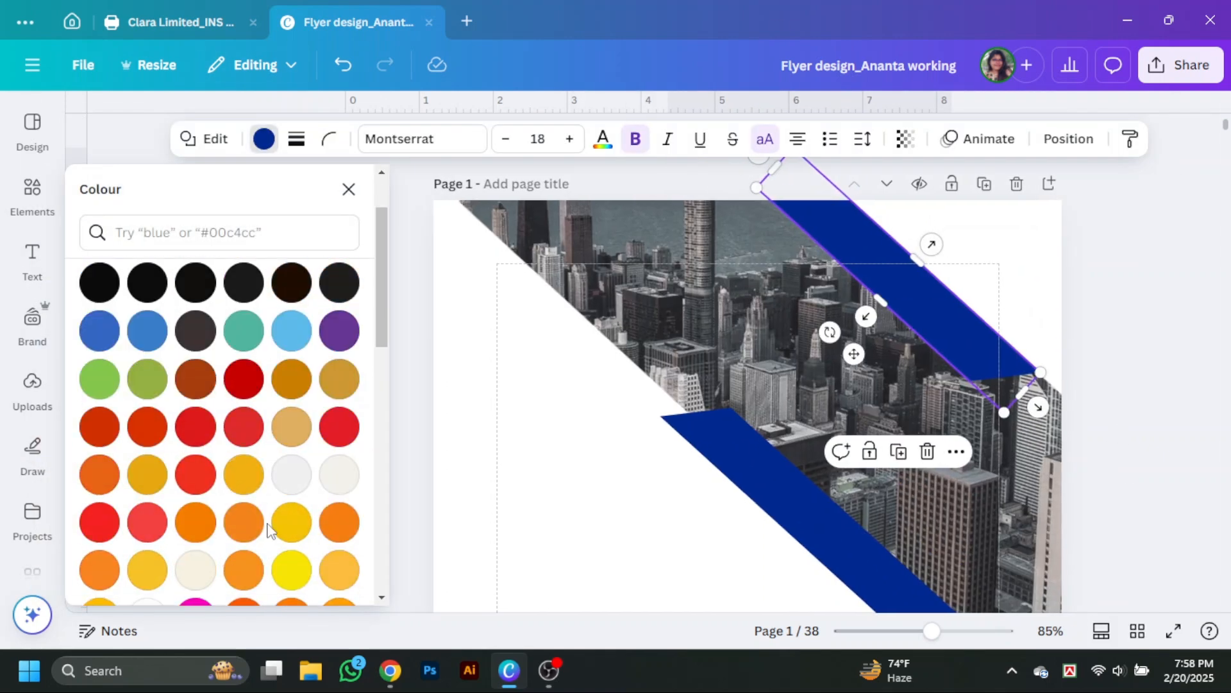
pyautogui.click(239, 570)
pyautogui.click(757, 487)
pyautogui.click(195, 522)
pyautogui.click(635, 536)
pyautogui.scroll(-5, 1164, 467)
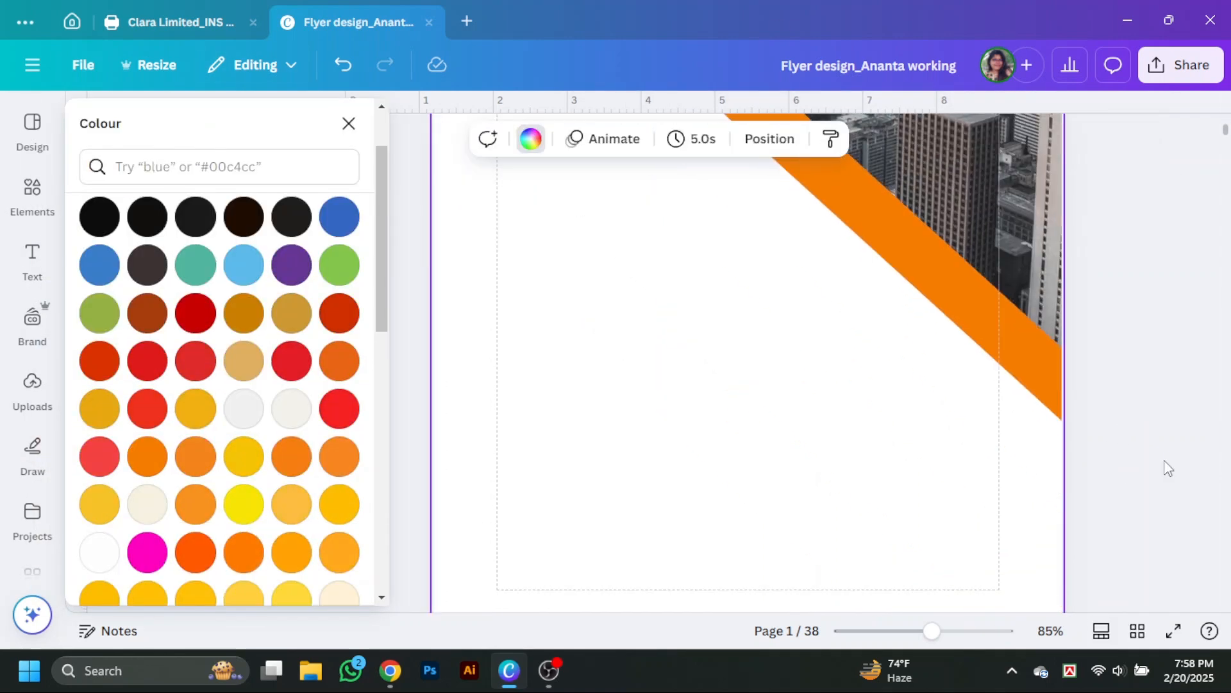
# Step: Recolour both diagonal bands along the photo's edges the same solid dark red
pyautogui.scroll(3, 1164, 467)
pyautogui.click(943, 465)
pyautogui.click(246, 383)
pyautogui.scroll(3, 1149, 449)
pyautogui.click(917, 295)
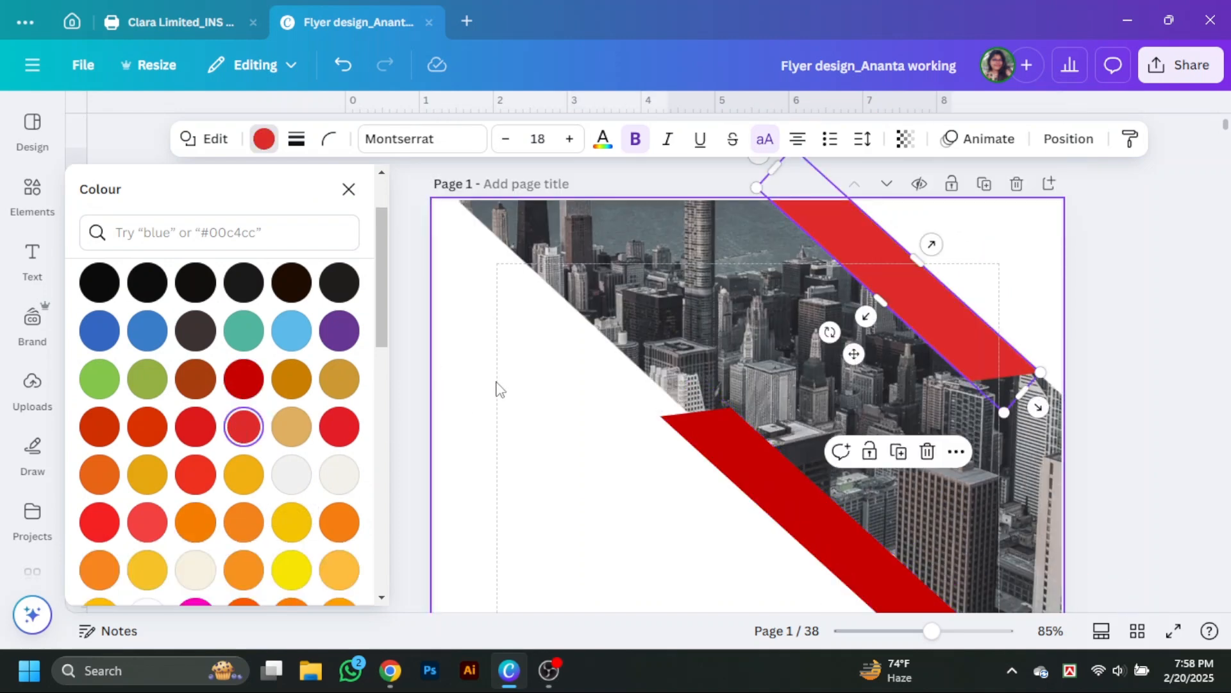
pyautogui.click(243, 379)
pyautogui.click(349, 190)
pyautogui.click(1086, 374)
# Step: Shift the lower red band slightly upward over the photo's lower-left edge and fine-tune its rotation
pyautogui.scroll(-3, 1086, 374)
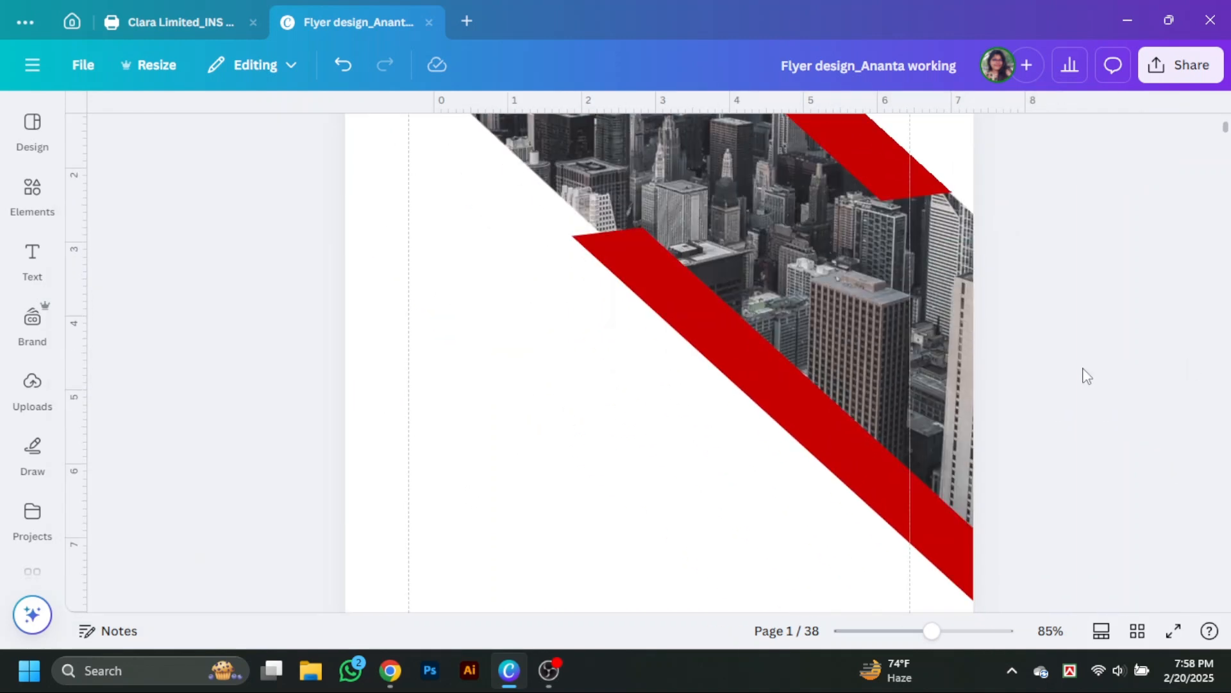
pyautogui.click(804, 411)
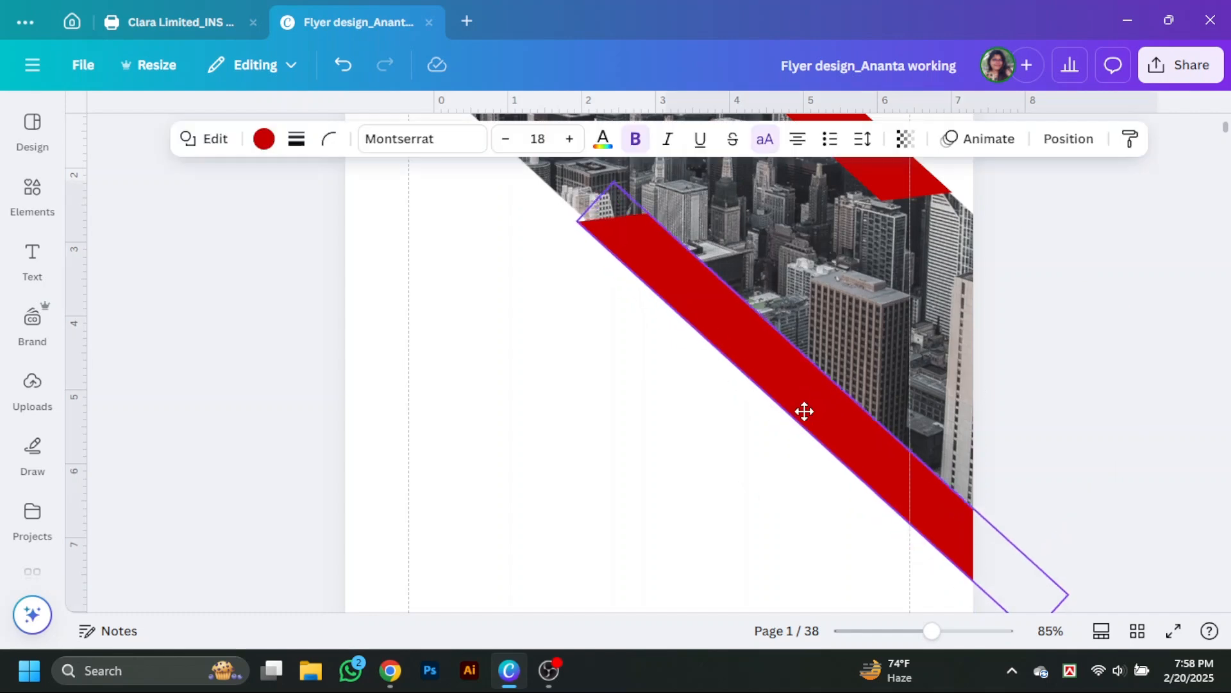
pyautogui.moveTo(761, 456); pyautogui.dragTo(763, 460)
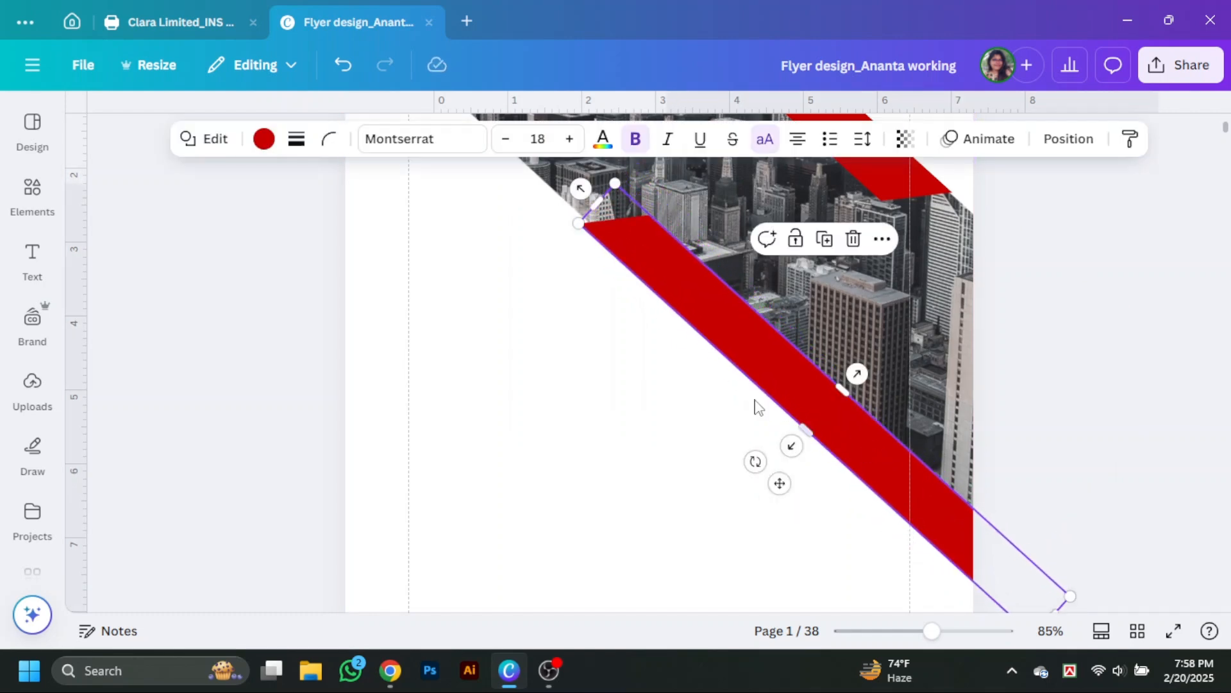
pyautogui.scroll(3, 897, 372)
pyautogui.scroll(-1, 897, 360)
pyautogui.moveTo(765, 475); pyautogui.dragTo(646, 530)
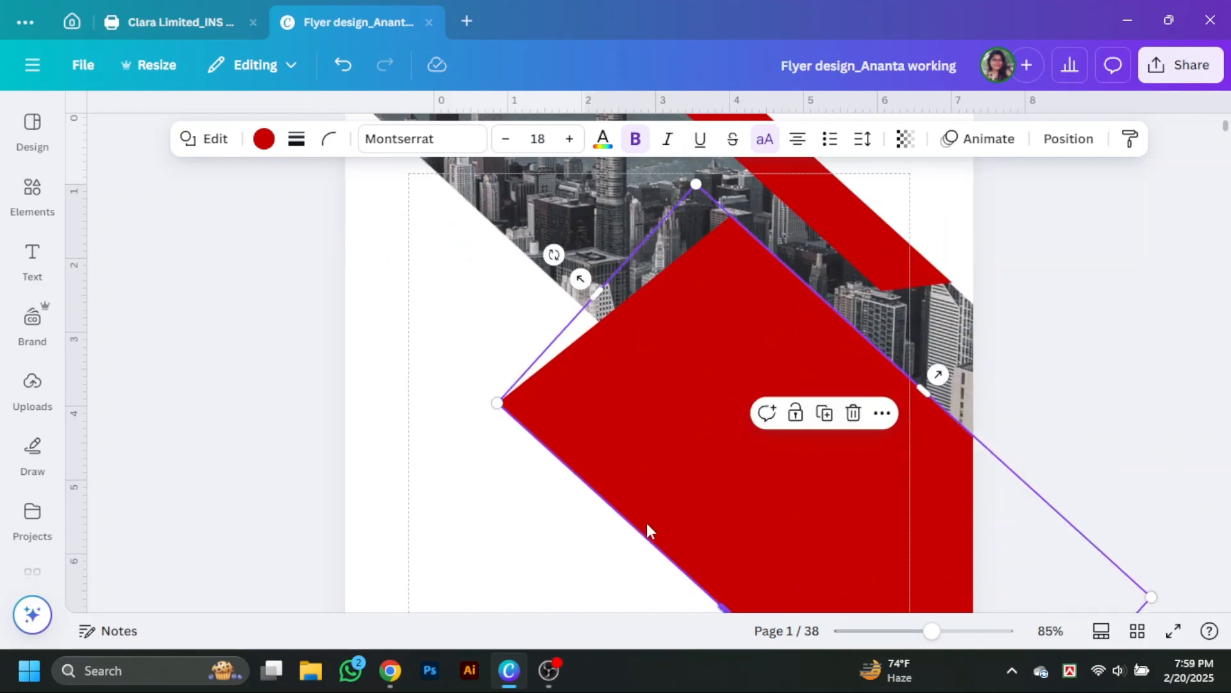
pyautogui.hotkey('ctrl', 'z')
# Step: Duplicate the lower red band and narrow the copy to a thin diagonal stripe on the white area beside the photo
pyautogui.moveTo(790, 473); pyautogui.dragTo(556, 406)
pyautogui.moveTo(575, 462); pyautogui.dragTo(616, 432)
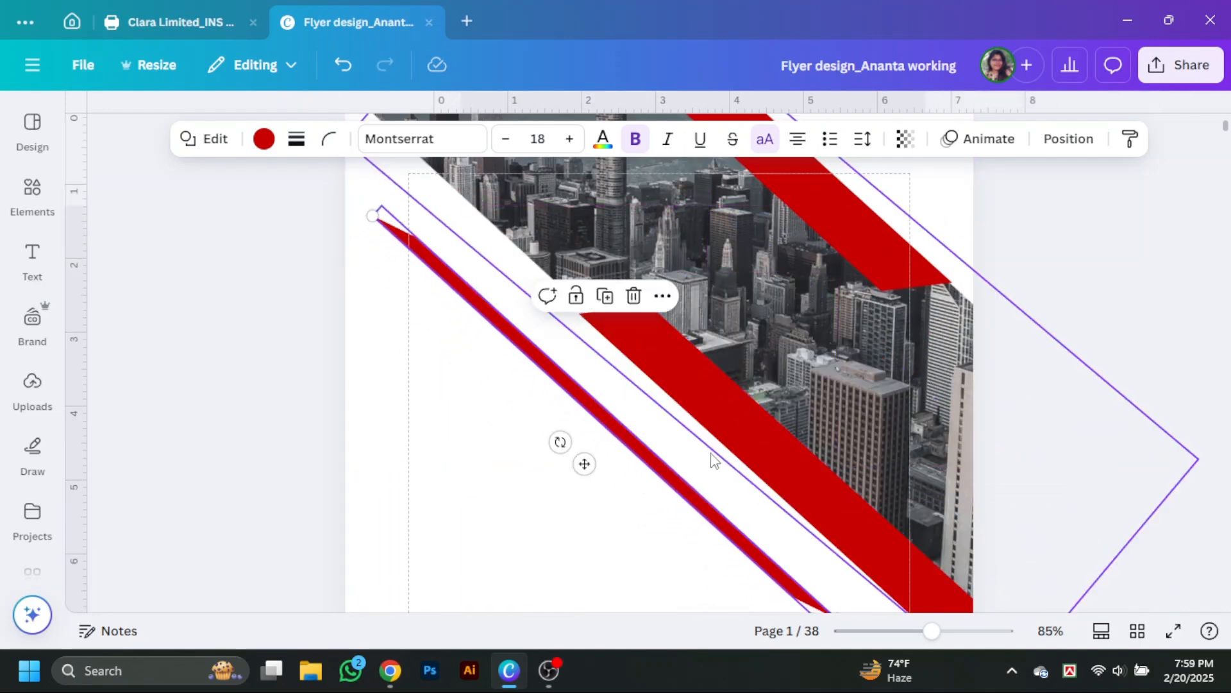
pyautogui.scroll(-3, 710, 457)
pyautogui.click(711, 456)
pyautogui.scroll(3, 667, 359)
pyautogui.moveTo(711, 330); pyautogui.dragTo(623, 445)
pyautogui.scroll(2, 555, 428)
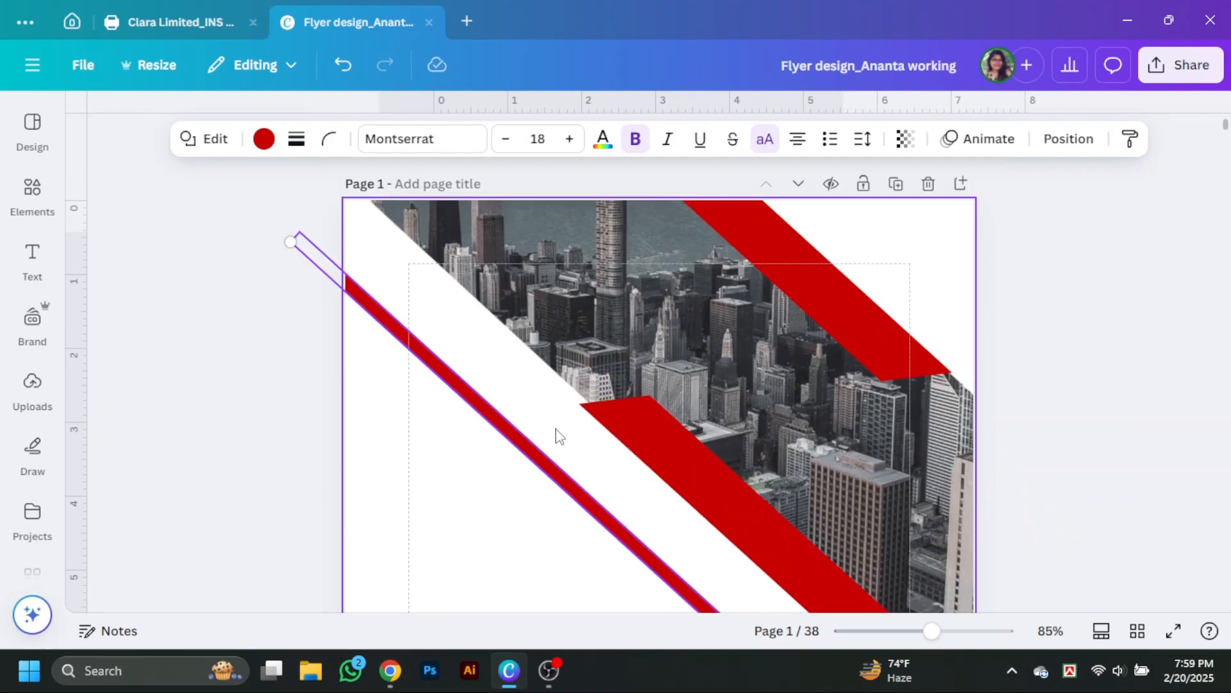
# Step: Move the thin red stripe alongside the photo's lower-left edge and rotate it slightly to match the diagonal
pyautogui.scroll(3, 449, 430)
pyautogui.click(344, 386)
pyautogui.moveTo(379, 360); pyautogui.dragTo(388, 268)
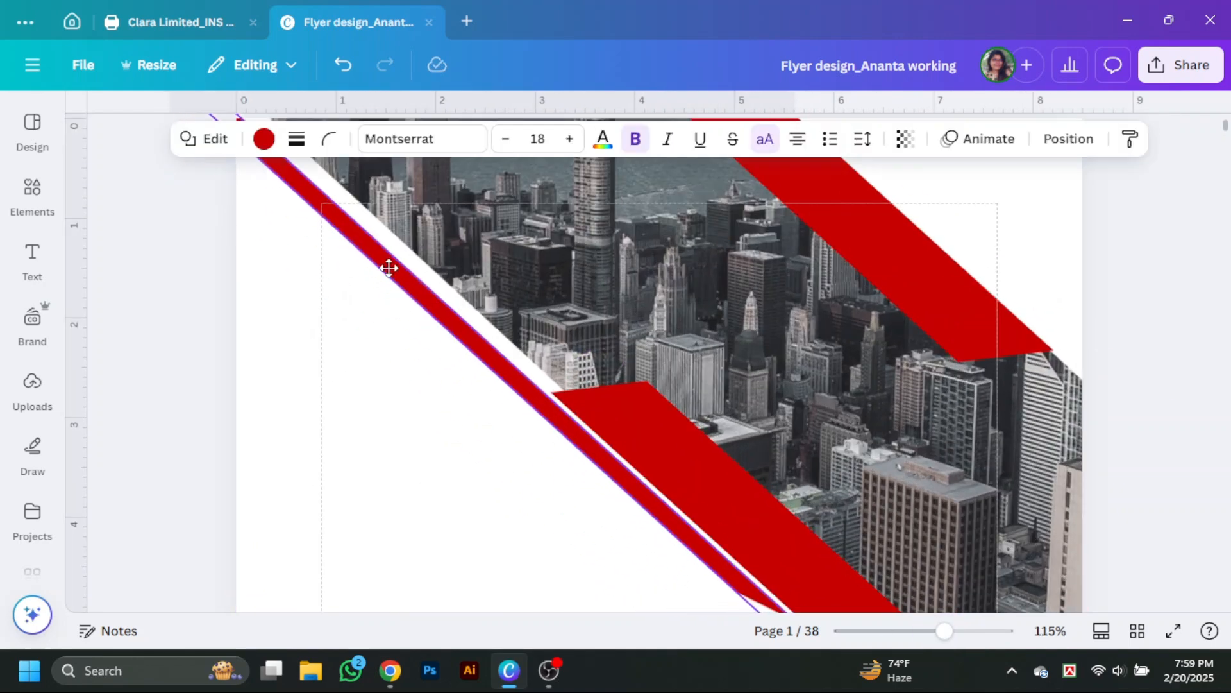
pyautogui.click(304, 385)
pyautogui.scroll(2, 452, 299)
pyautogui.click(344, 298)
pyautogui.scroll(-4, 468, 289)
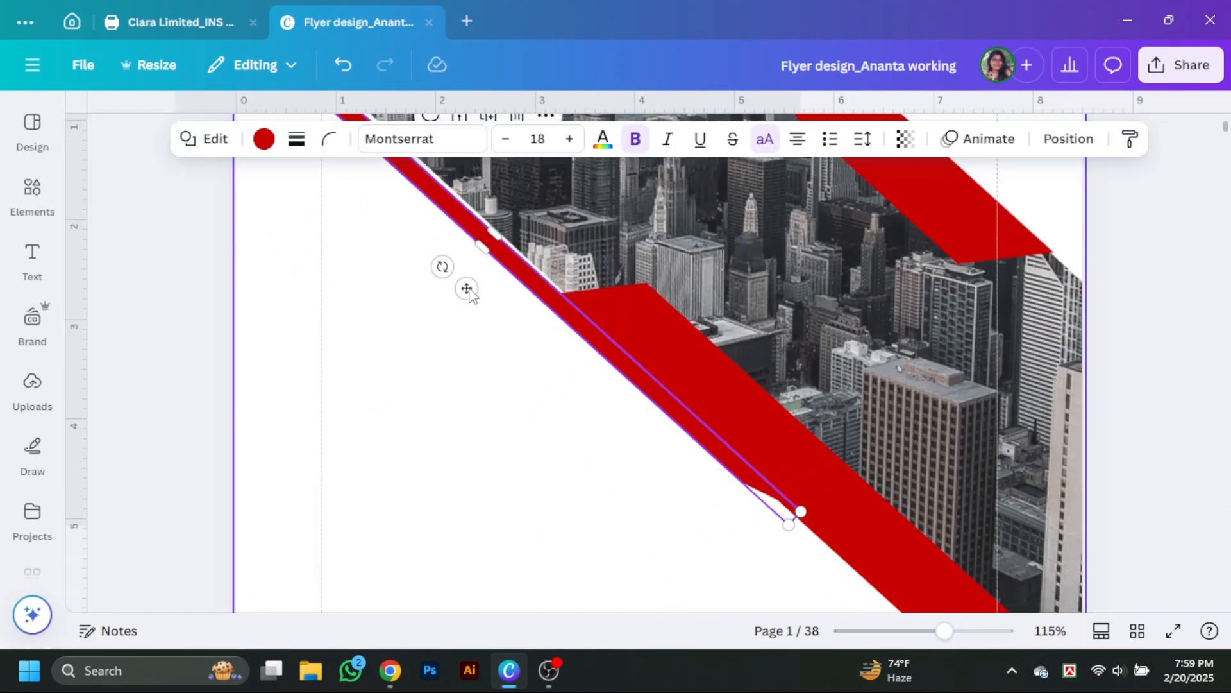
pyautogui.moveTo(440, 267); pyautogui.dragTo(445, 264)
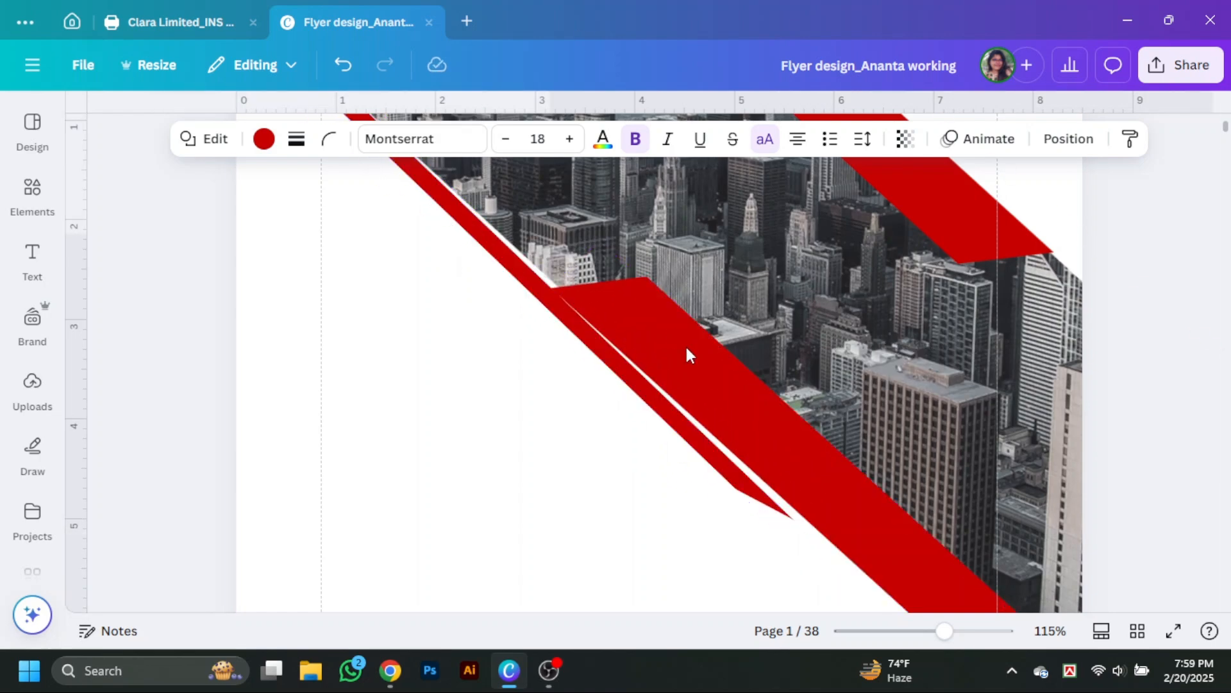
pyautogui.click(464, 434)
pyautogui.scroll(4, 471, 432)
# Step: Recolour the thin stripe beside the photo black and make it narrower
pyautogui.click(473, 430)
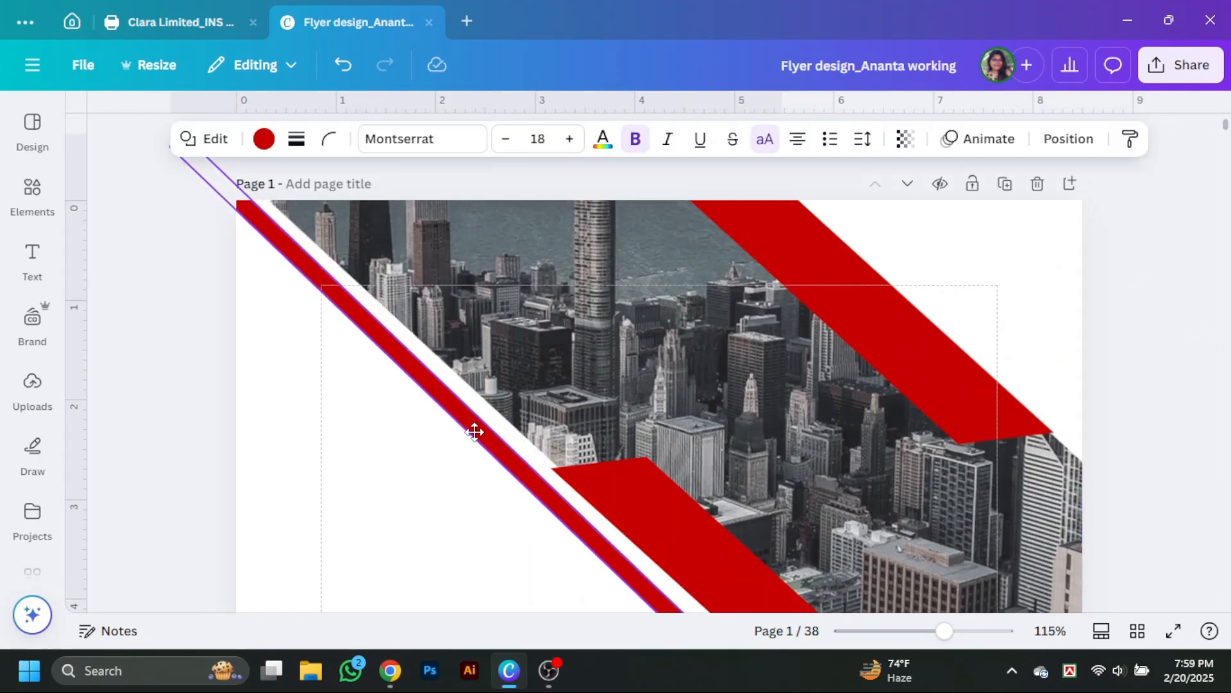
pyautogui.click(260, 141)
pyautogui.click(201, 325)
pyautogui.click(473, 418)
pyautogui.scroll(-3, 473, 417)
pyautogui.click(743, 499)
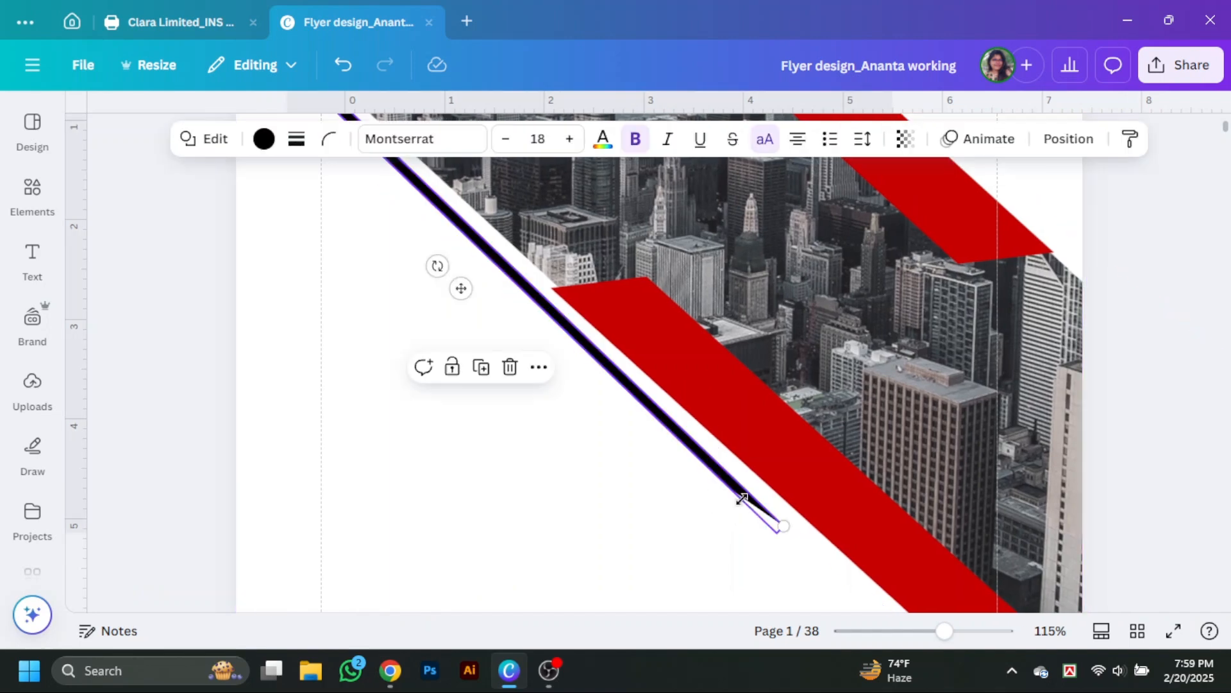
# Step: Delete the thin black stripe beside the lower red band
pyautogui.moveTo(938, 635)
pyautogui.mouseDown()
pyautogui.moveTo(935, 617)
pyautogui.moveTo(920, 630)
pyautogui.mouseUp()
pyautogui.click(1023, 525)
pyautogui.scroll(2, 622, 391)
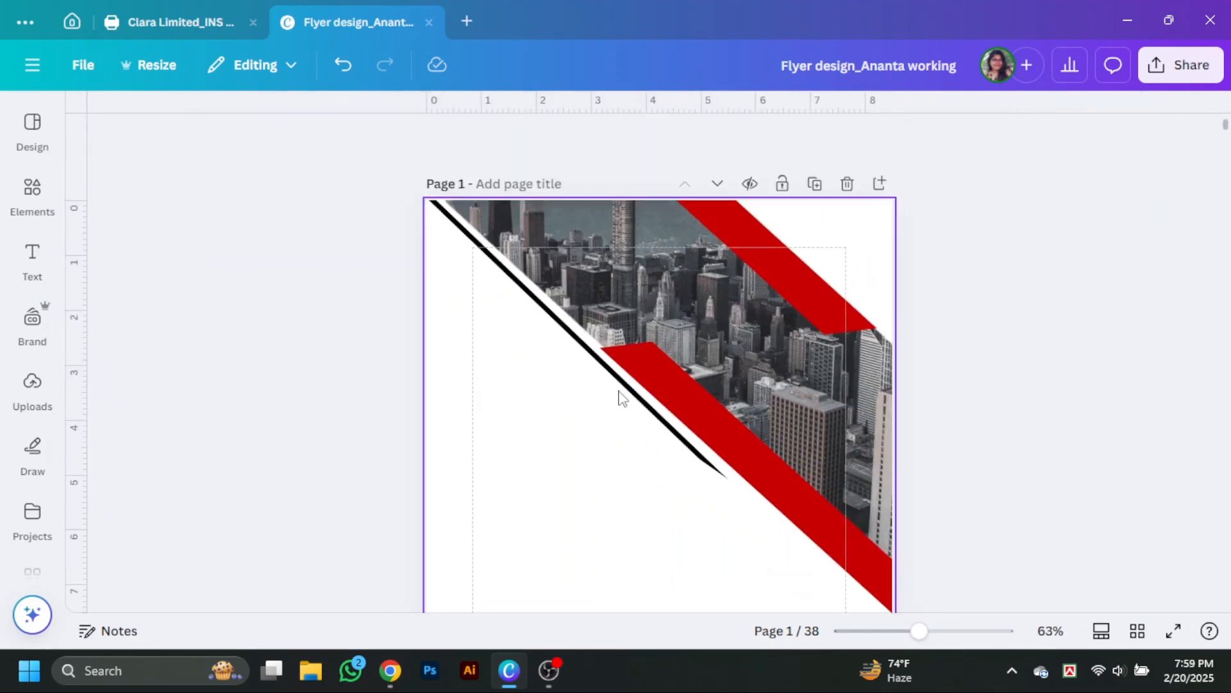
pyautogui.click(648, 436)
pyautogui.click(652, 408)
pyautogui.click(587, 217)
# Step: Add a square from the basic shapes and fill it black
pyautogui.click(19, 206)
pyautogui.click(111, 260)
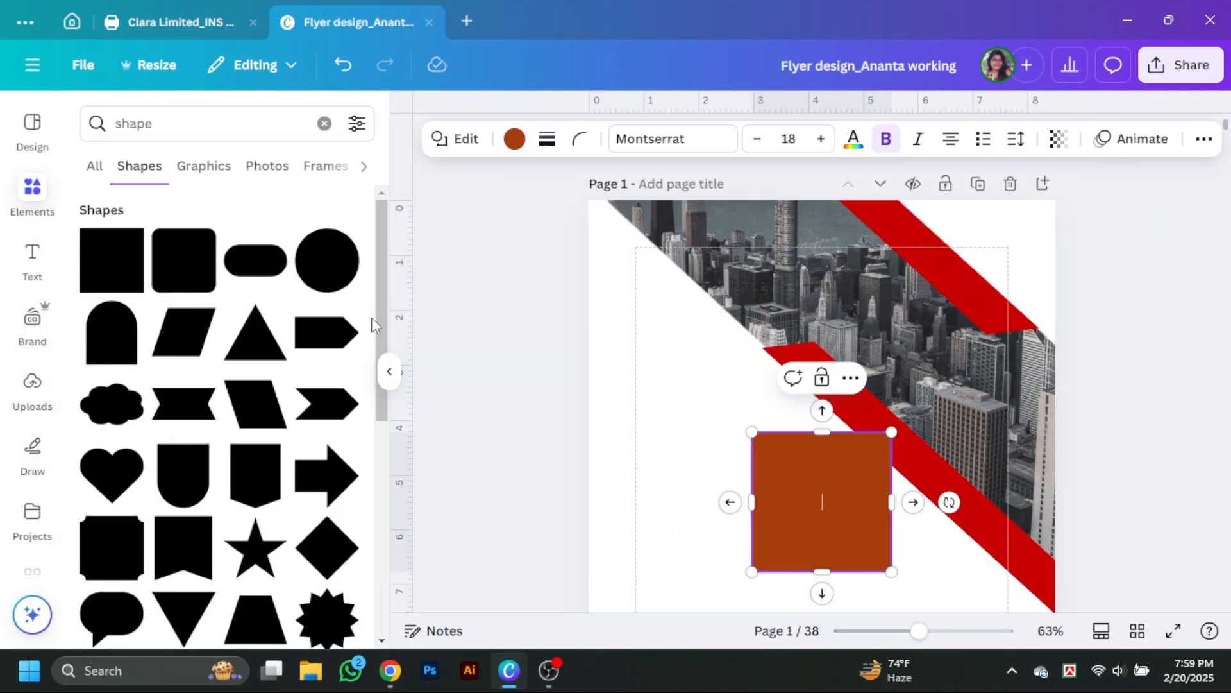
pyautogui.click(388, 371)
pyautogui.click(263, 139)
pyautogui.click(193, 321)
pyautogui.click(532, 513)
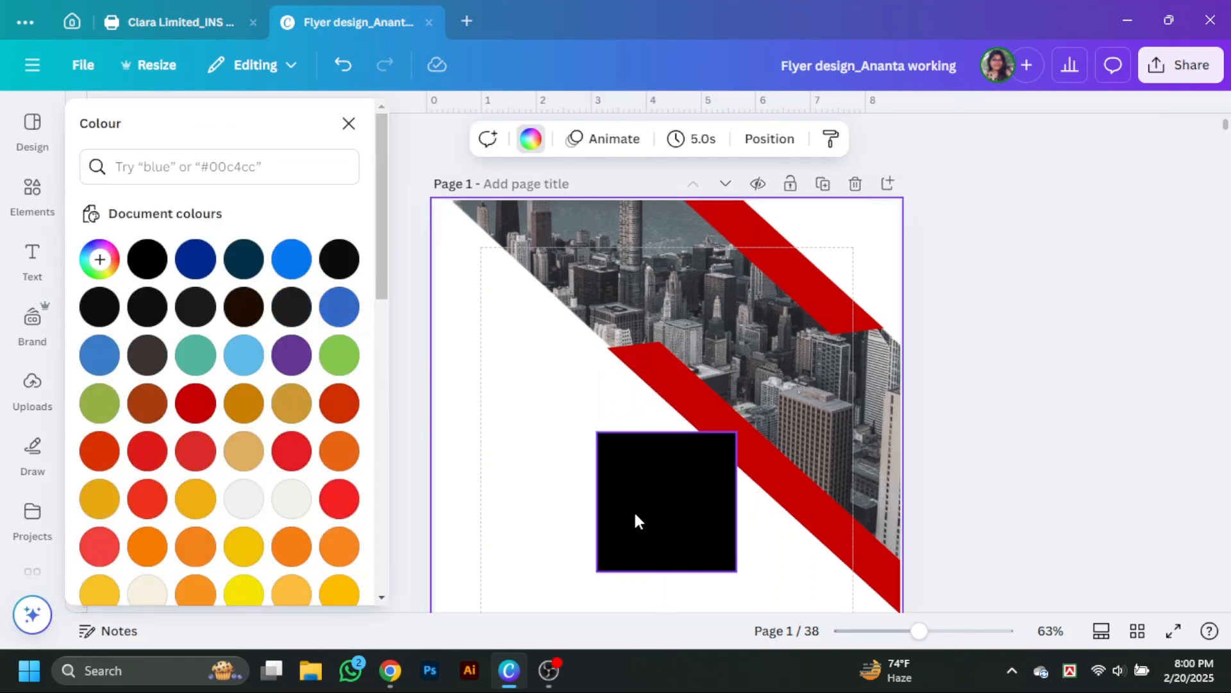
pyautogui.click(646, 514)
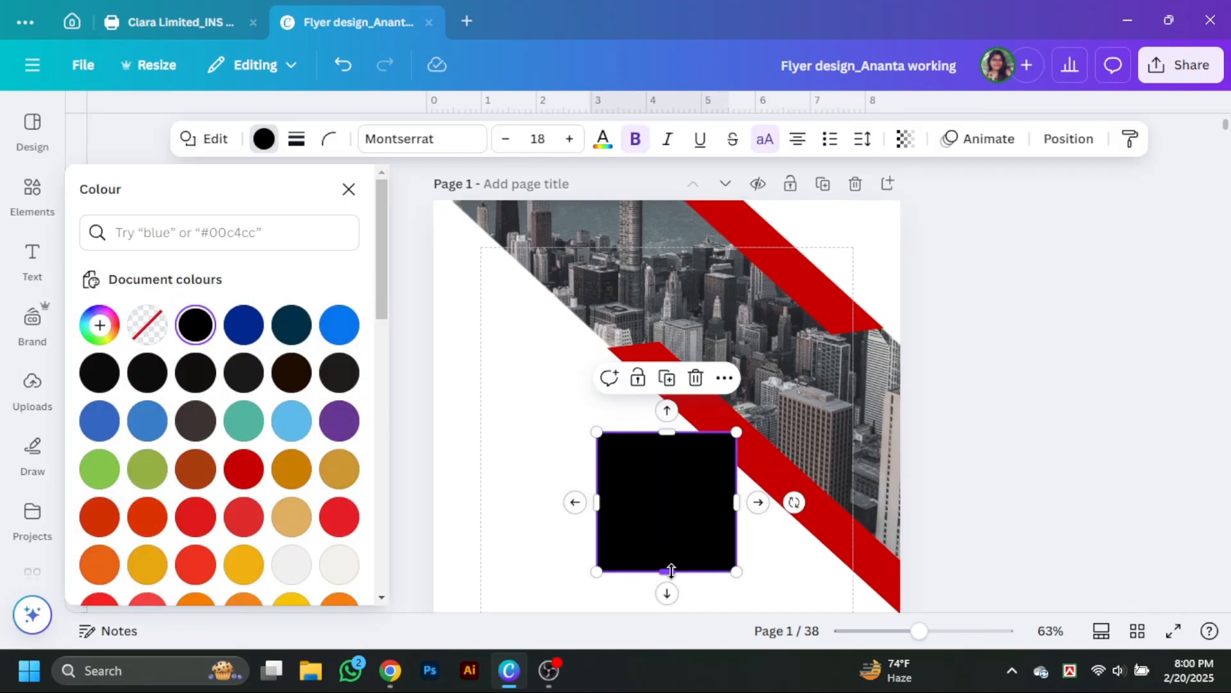
# Step: Flatten the black square into a thin bar and rotate it parallel to the lower red band
pyautogui.moveTo(667, 570); pyautogui.dragTo(667, 441)
pyautogui.click(349, 189)
pyautogui.moveTo(920, 631); pyautogui.dragTo(947, 631)
pyautogui.moveTo(660, 387); pyautogui.dragTo(633, 391)
pyautogui.moveTo(652, 369); pyautogui.dragTo(657, 363)
pyautogui.scroll(5, 599, 520)
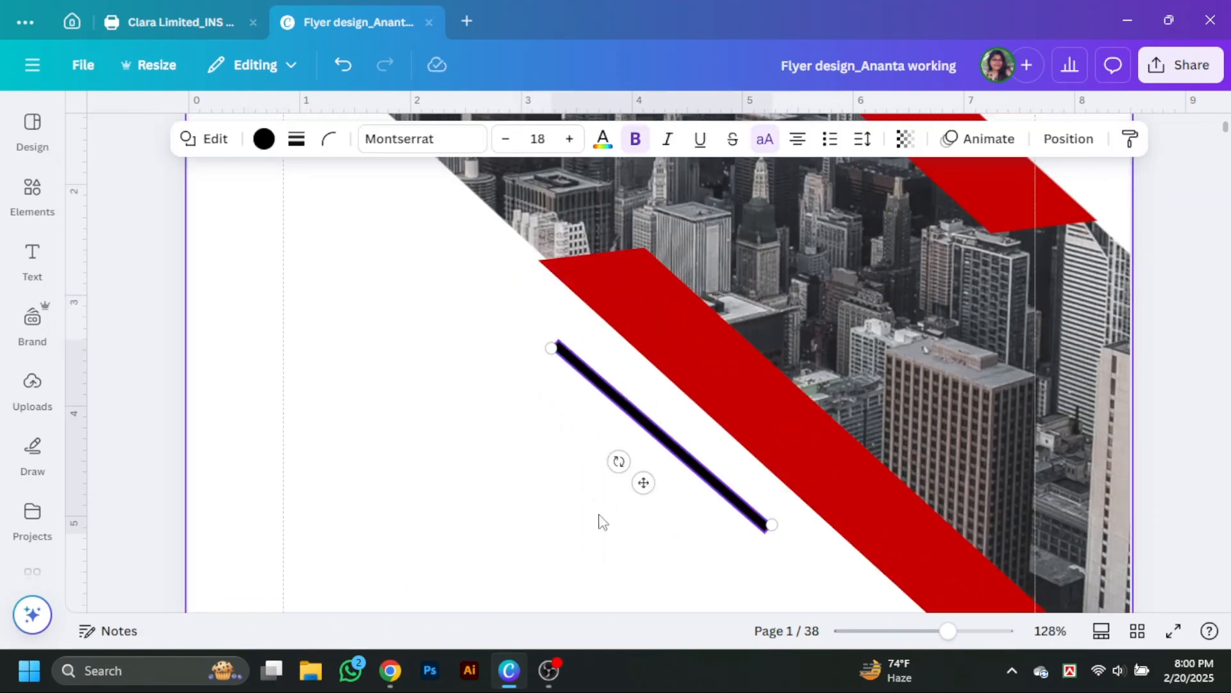
# Step: Move the thin black bar along the photo's lower-left edge so it starts at the page's top-left corner
pyautogui.moveTo(948, 630); pyautogui.dragTo(971, 630)
pyautogui.scroll(-4, 596, 478)
pyautogui.moveTo(597, 478); pyautogui.dragTo(290, 209)
pyautogui.scroll(4, 279, 389)
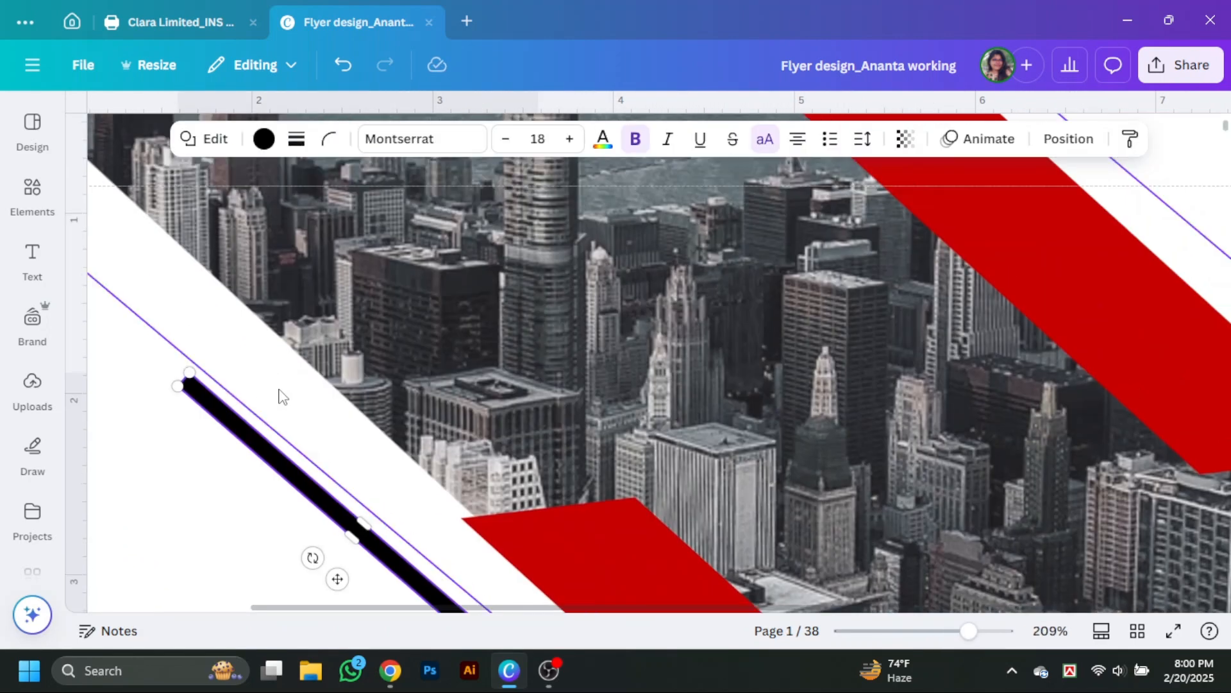
pyautogui.click(946, 630)
pyautogui.moveTo(494, 500); pyautogui.dragTo(294, 289)
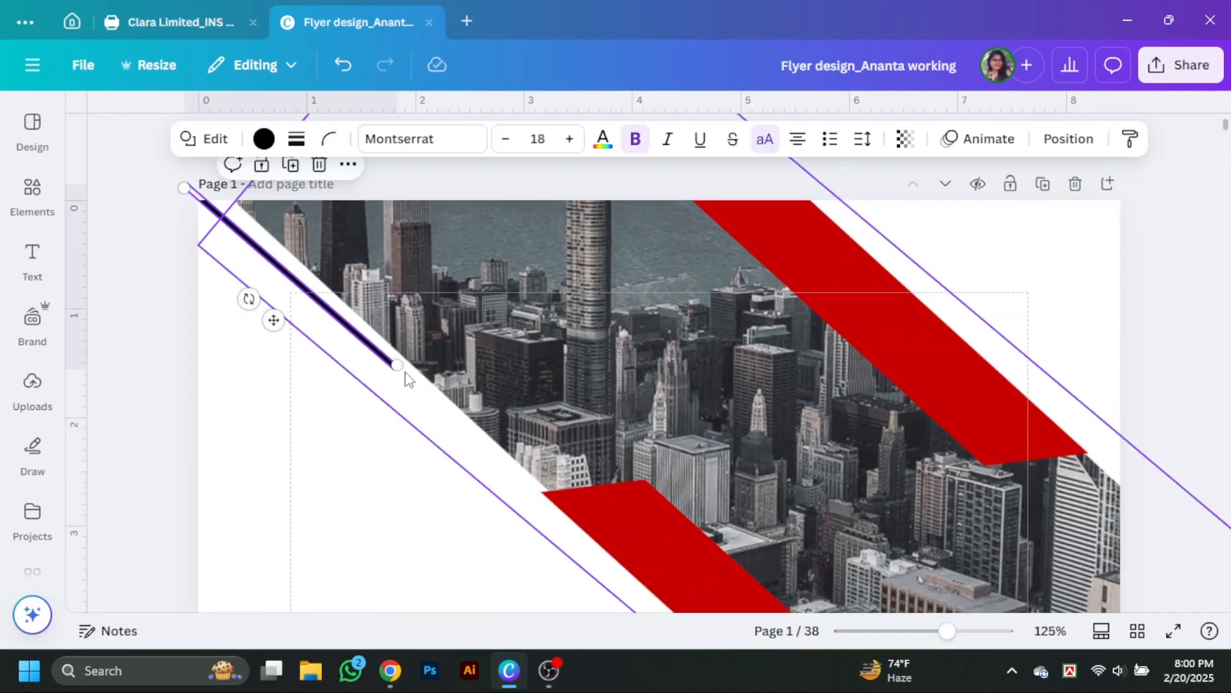
# Step: Lengthen the black bar down past the start of the lower red band and fine-tune its angle and spacing
pyautogui.moveTo(583, 523); pyautogui.dragTo(768, 590)
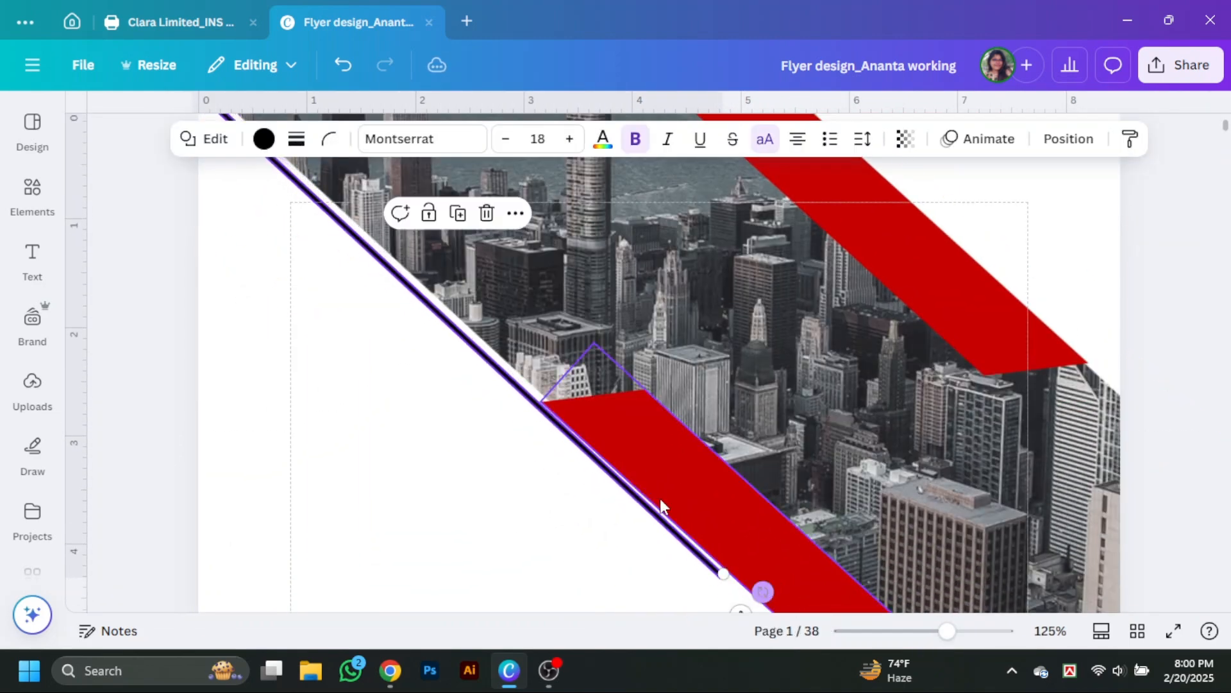
pyautogui.scroll(1, 661, 507)
pyautogui.click(493, 474)
pyautogui.moveTo(490, 448); pyautogui.dragTo(484, 455)
pyautogui.scroll(-4, 484, 454)
pyautogui.click(789, 495)
pyautogui.moveTo(947, 631); pyautogui.dragTo(953, 639)
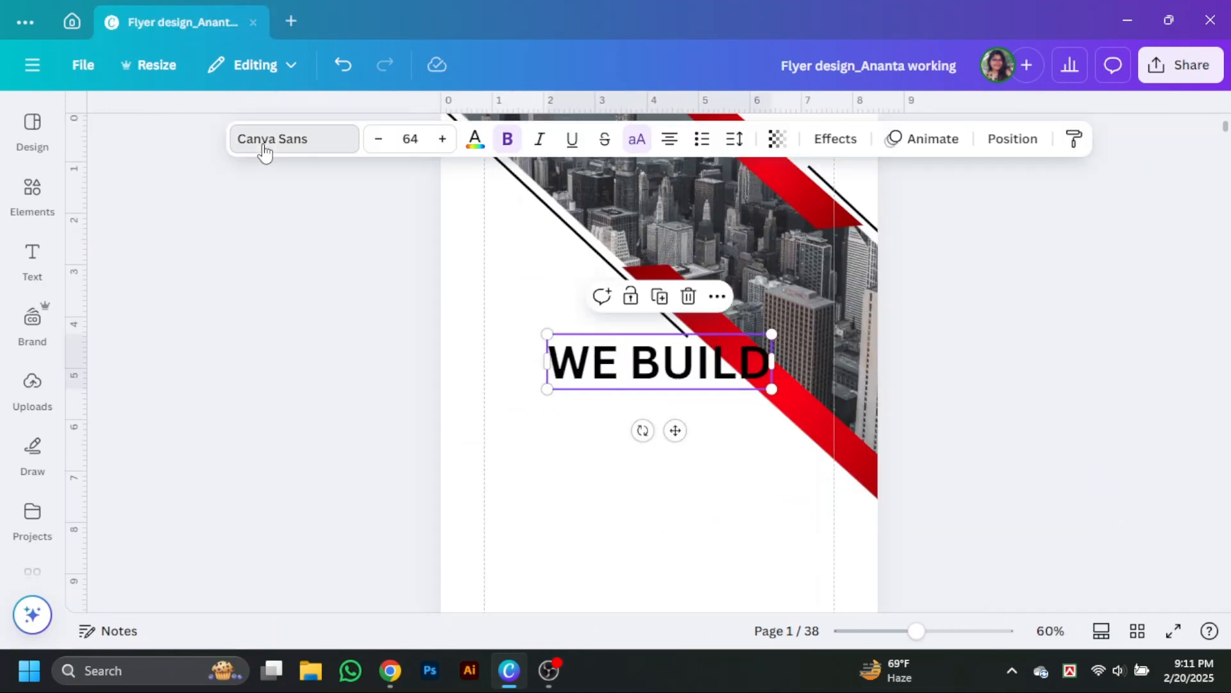
# Step: Set the WE BUILD headline in Anton, shrink it to size 40.1 and place it in the white area left of the photo
pyautogui.click(266, 142)
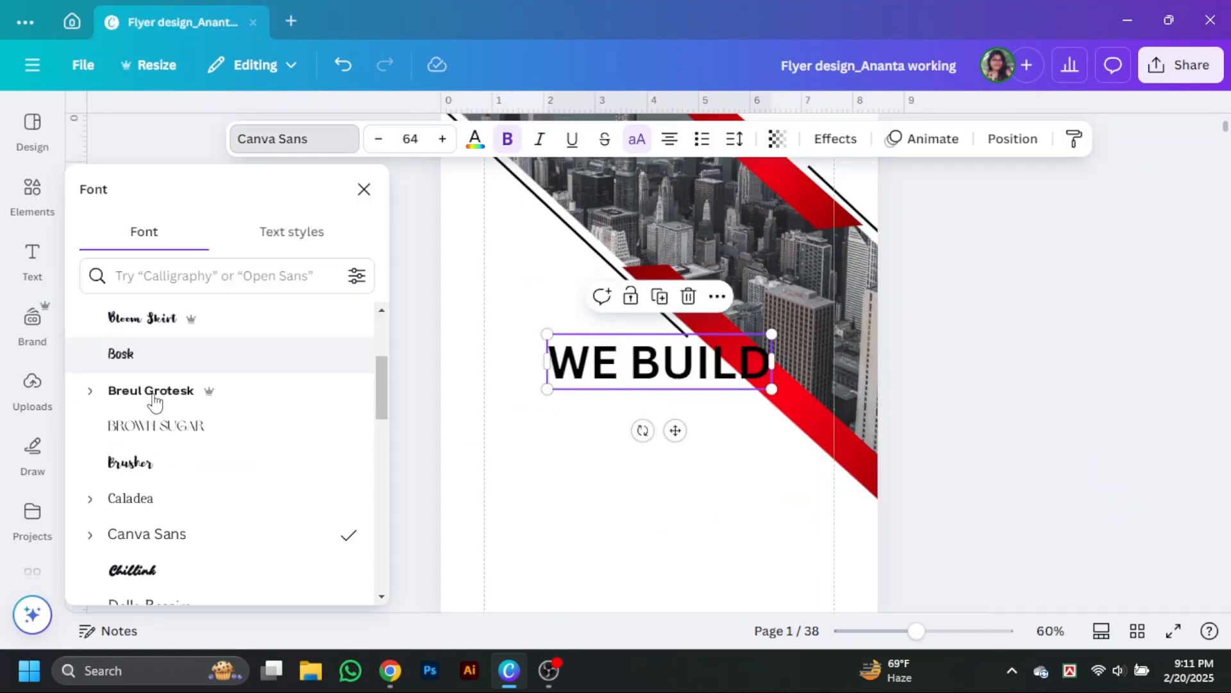
pyautogui.scroll(-15, 154, 400)
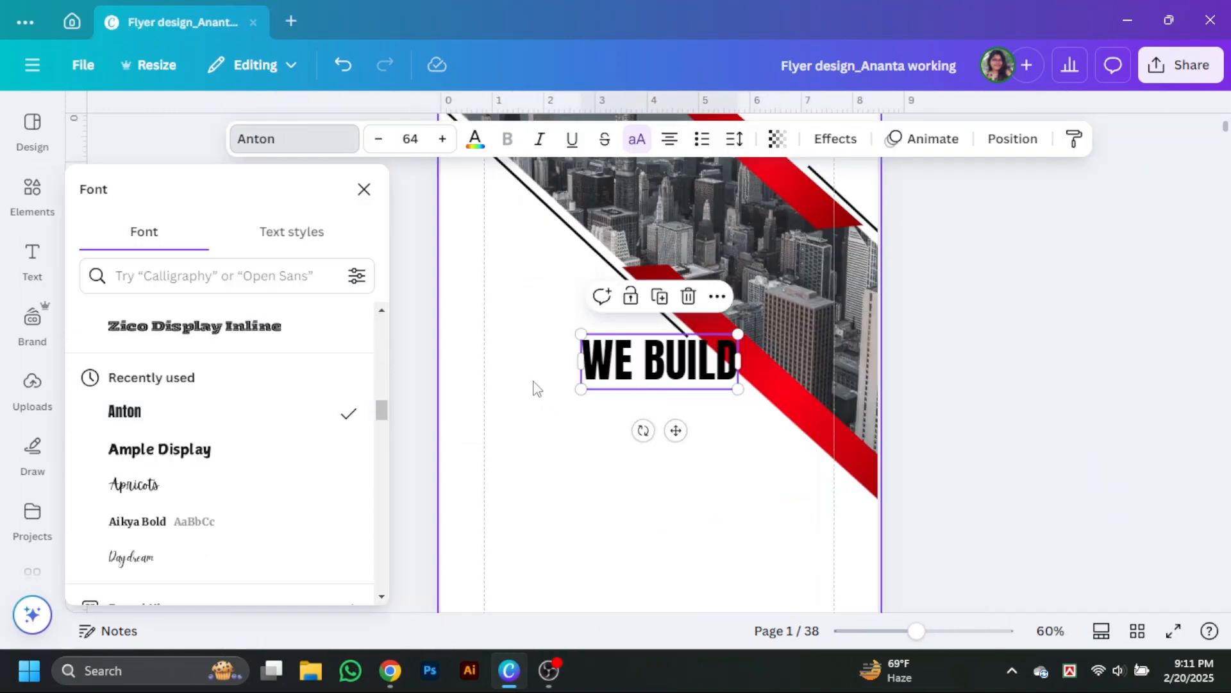
pyautogui.moveTo(676, 367); pyautogui.dragTo(513, 268)
pyautogui.click(615, 269)
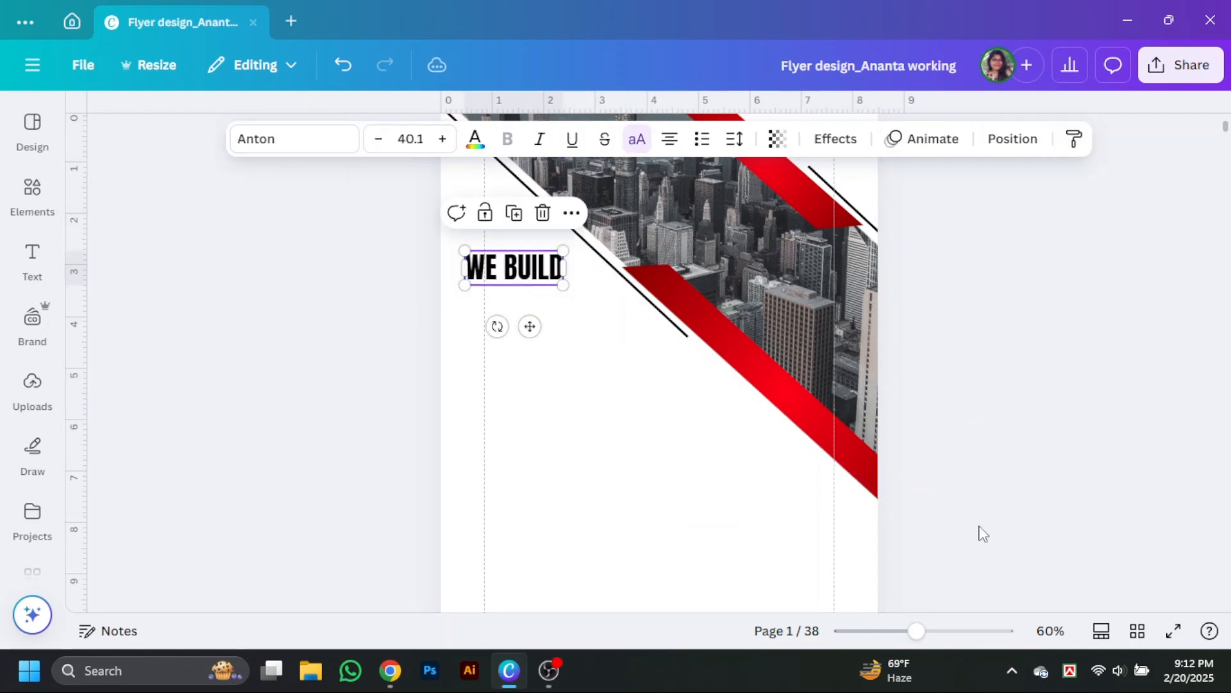
# Step: Duplicate the headline twice below itself and change the copies to YOUR DREAM and HOME
pyautogui.moveTo(916, 630); pyautogui.dragTo(935, 630)
pyautogui.click(1006, 349)
pyautogui.keyDown('alt'); pyautogui.moveTo(451, 209); pyautogui.dragTo(444, 259); pyautogui.keyUp('alt')
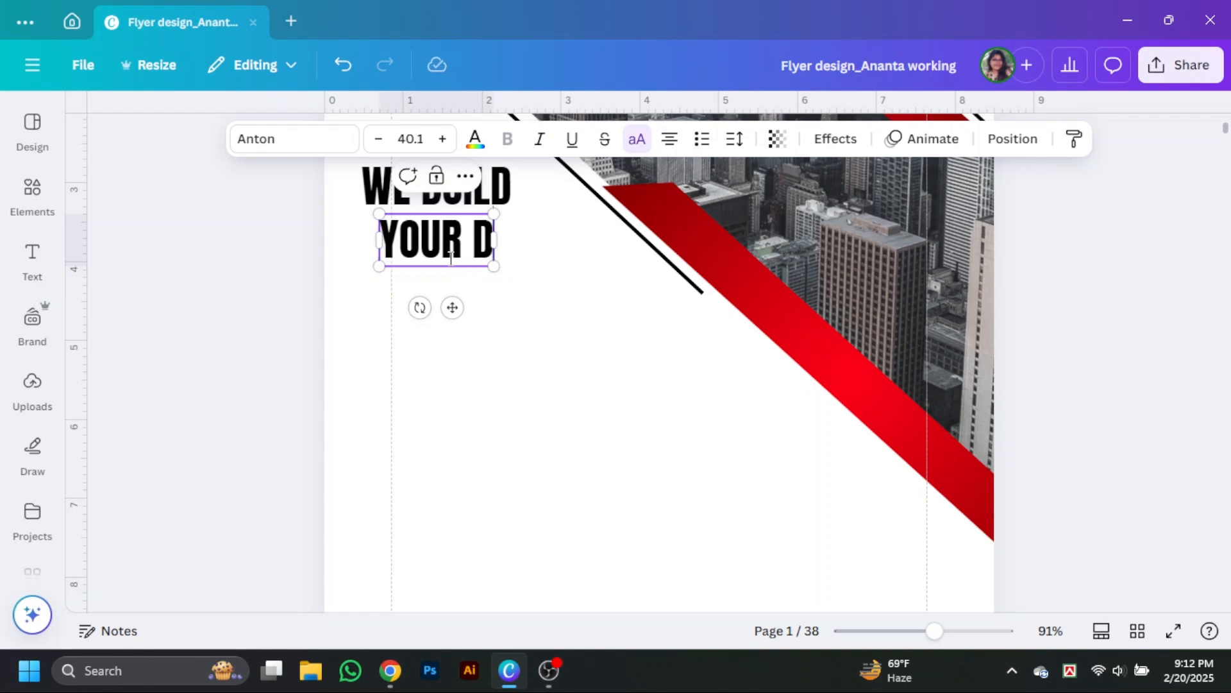
pyautogui.keyDown('alt'); pyautogui.moveTo(451, 257); pyautogui.dragTo(448, 299); pyautogui.keyUp('alt')
pyautogui.doubleClick(448, 300)
pyautogui.click(528, 335)
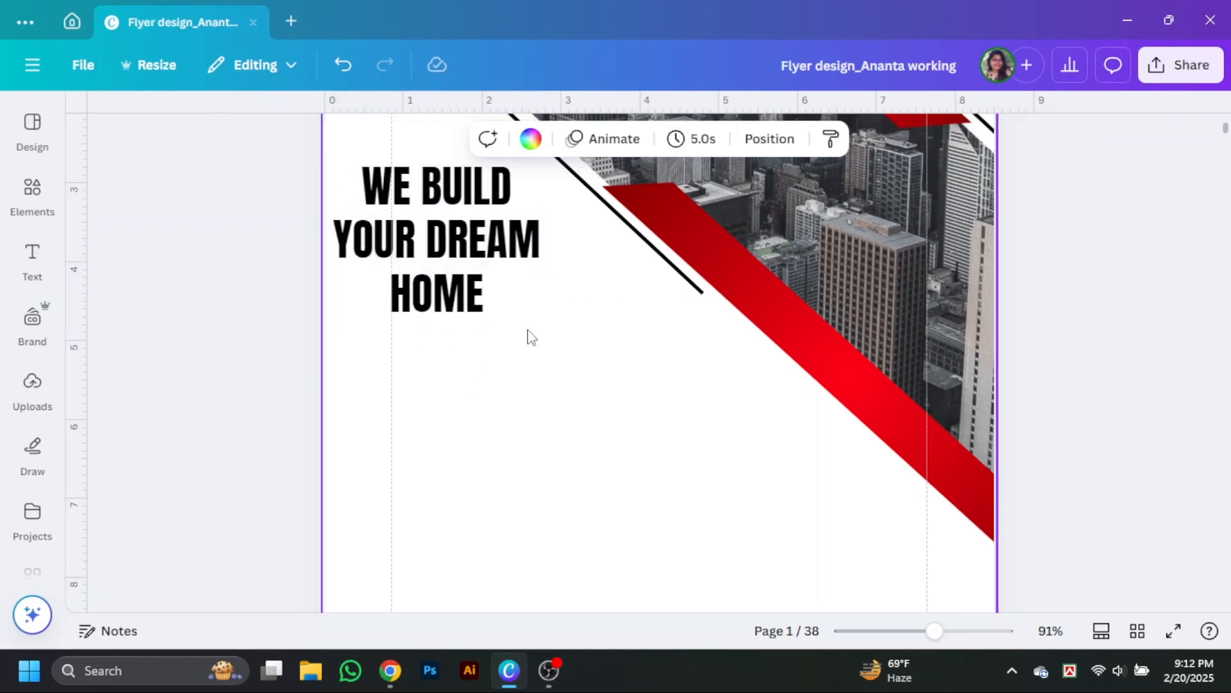
# Step: Align the YOUR DREAM and HOME lines to the left edge of WE BUILD
pyautogui.click(460, 199)
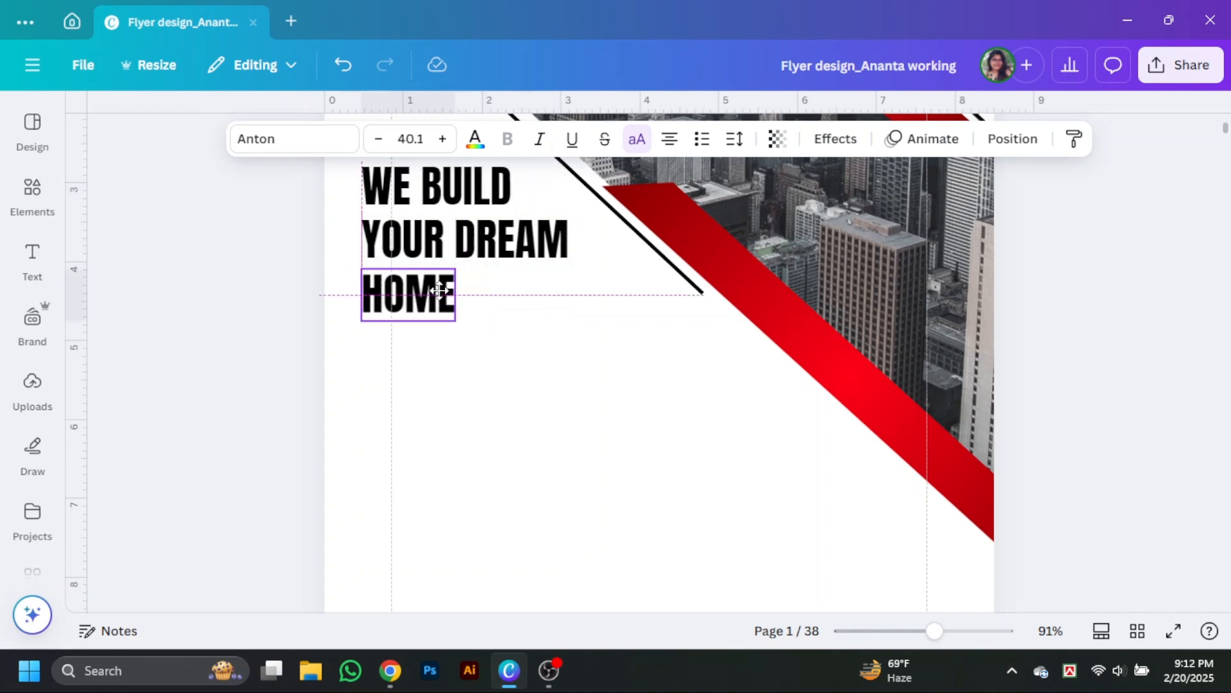
pyautogui.click(455, 334)
pyautogui.scroll(2, 454, 334)
pyautogui.moveTo(422, 416); pyautogui.dragTo(422, 416)
pyautogui.click(1012, 138)
pyautogui.click(416, 379)
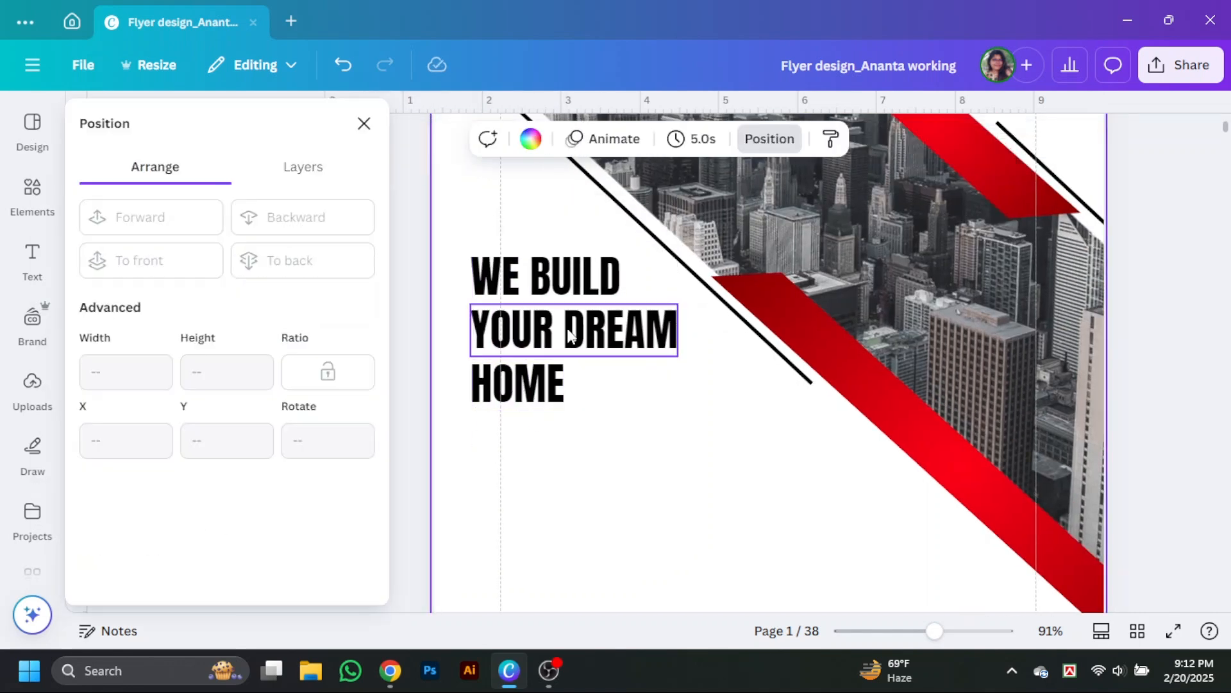
# Step: Try the Background text effect on the YOUR DREAM line and undo it
pyautogui.click(580, 328)
pyautogui.click(834, 139)
pyautogui.scroll(-3, 232, 449)
pyautogui.click(123, 359)
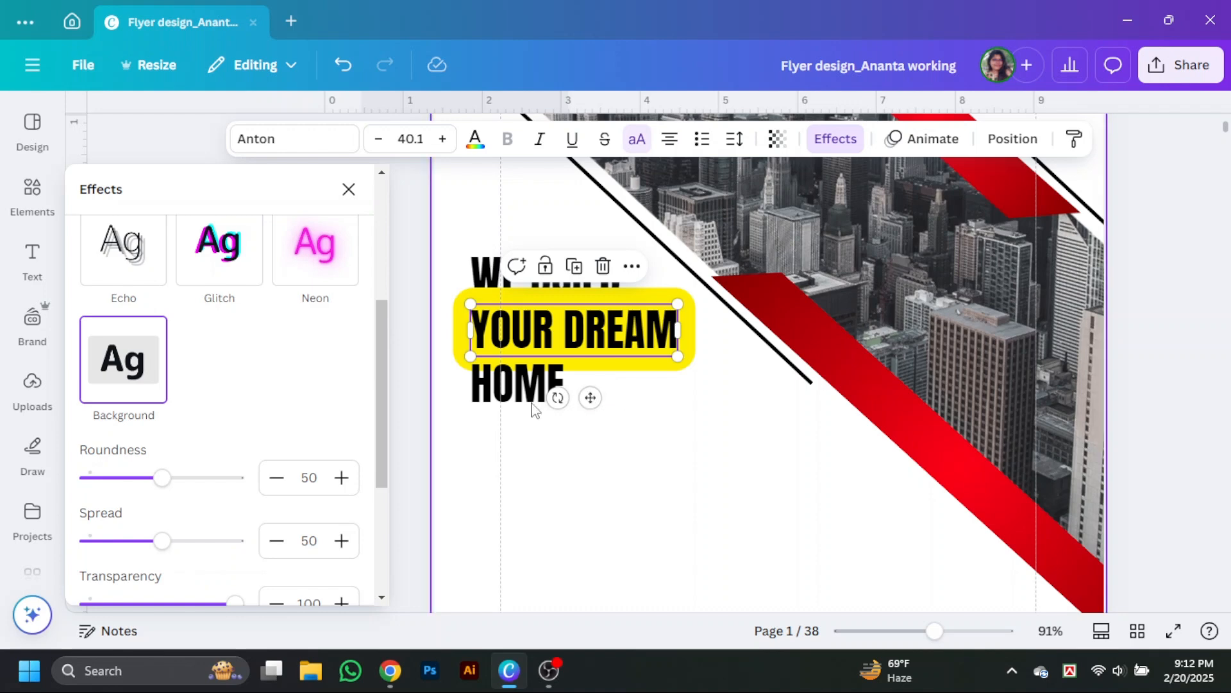
pyautogui.hotkey('ctrl', 'z')
# Step: Add a square from the basic shapes and fit it as a highlight rectangle behind the YOUR DREAM line
pyautogui.click(599, 462)
pyautogui.click(32, 197)
pyautogui.click(109, 264)
pyautogui.click(507, 443)
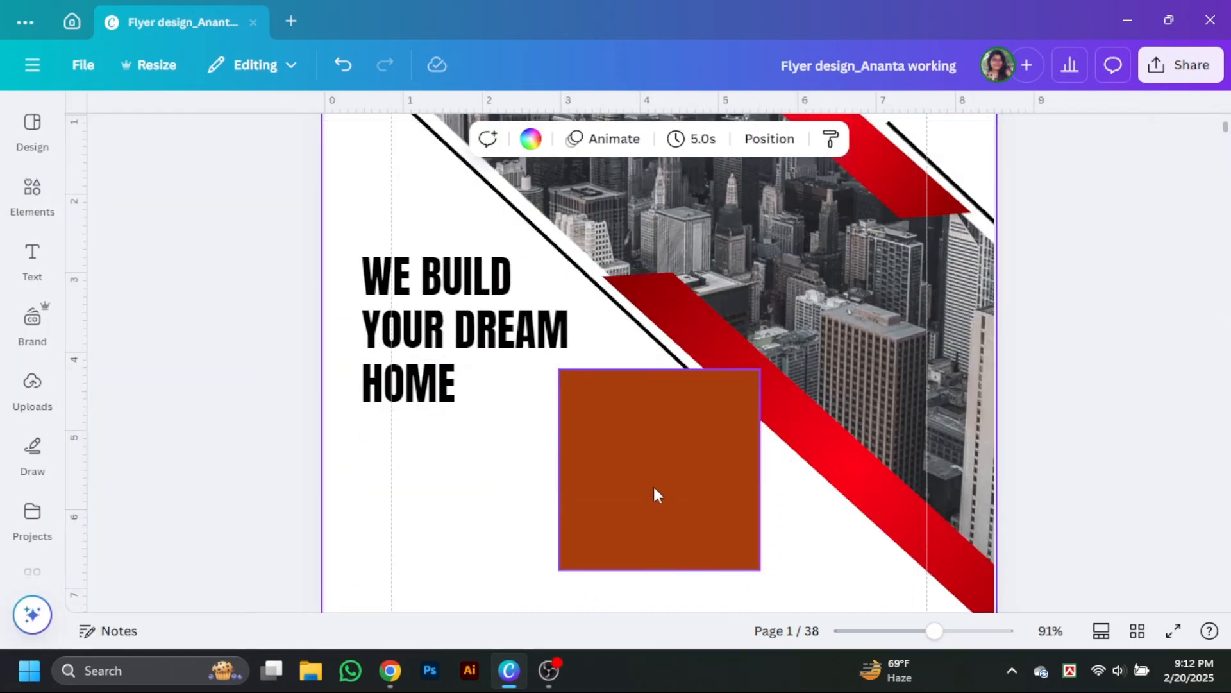
pyautogui.moveTo(654, 494); pyautogui.dragTo(447, 420)
pyautogui.moveTo(467, 505); pyautogui.dragTo(470, 356)
pyautogui.click(667, 375)
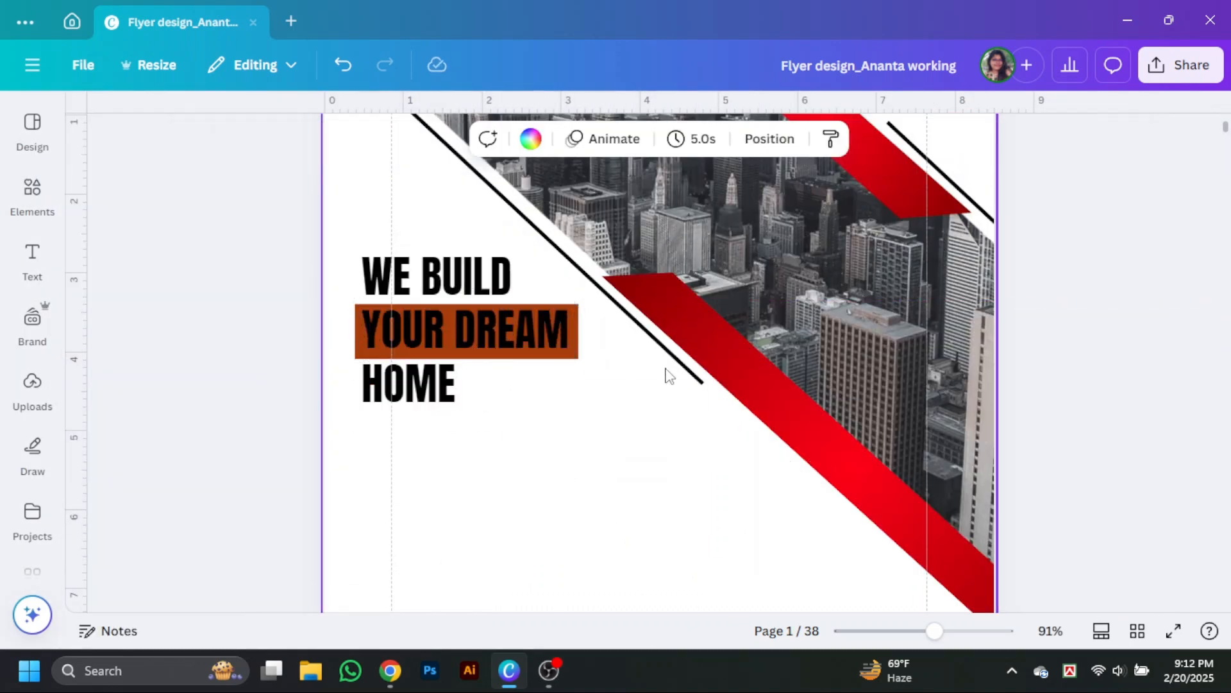
# Step: Recolour the lower diagonal band solid golden yellow
pyautogui.click(746, 392)
pyautogui.click(264, 137)
pyautogui.click(292, 431)
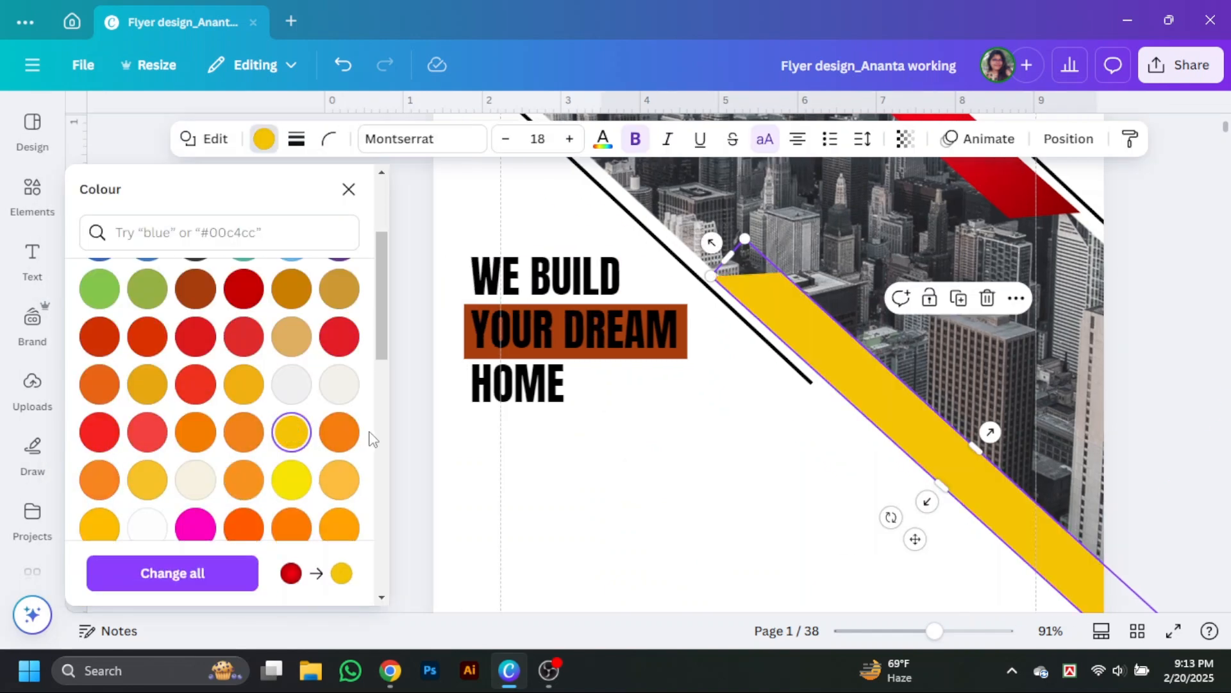
# Step: Try recolouring the highlight rectangle behind YOUR DREAM golden yellow #f6c329
pyautogui.click(489, 347)
pyautogui.scroll(-1, 256, 505)
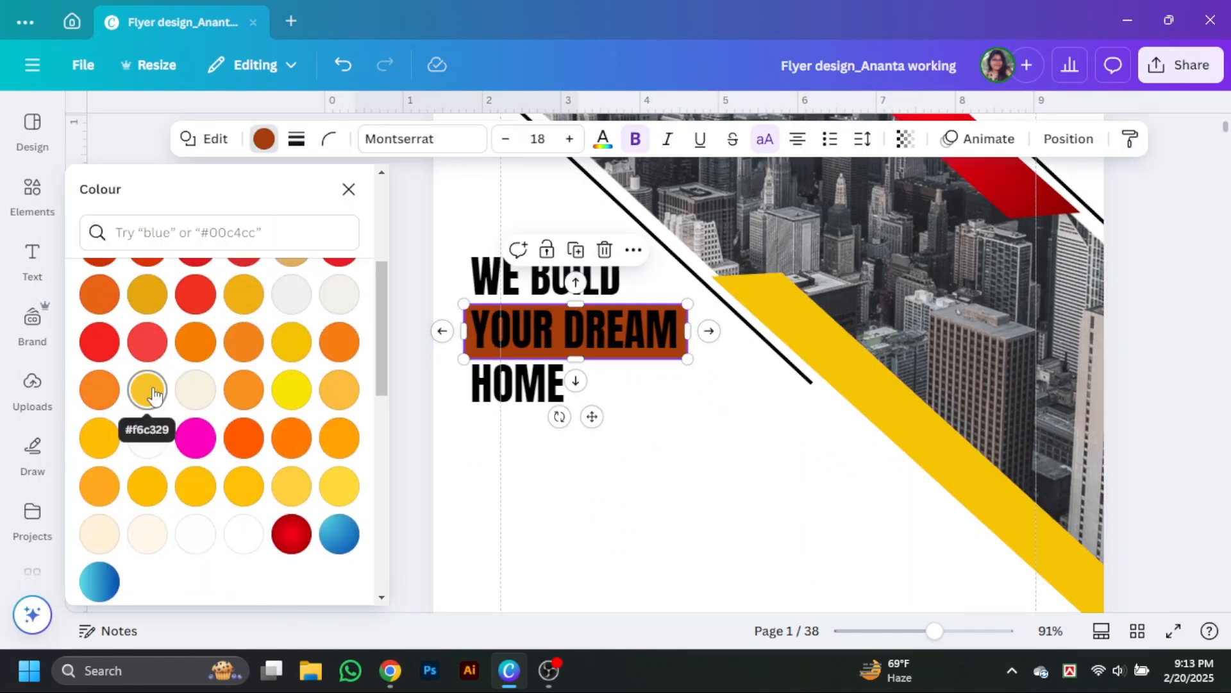
pyautogui.click(151, 391)
pyautogui.click(669, 457)
pyautogui.click(638, 340)
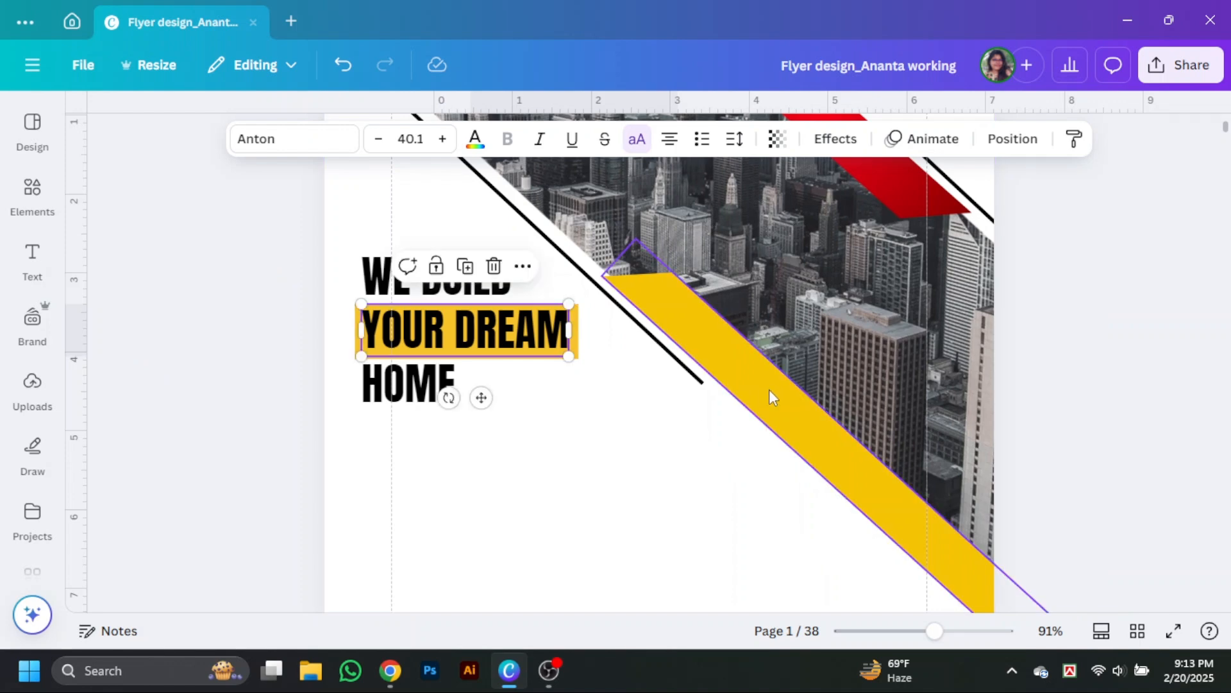
# Step: Undo the yellow recolouring of both the highlight rectangle and the lower diagonal band
pyautogui.hotkey('ctrl', 'z')
pyautogui.hotkey('ctrl', 'z')
pyautogui.click(436, 385)
# Step: Recolour the highlight rectangle behind YOUR DREAM solid dark red from the document colours
pyautogui.click(359, 346)
pyautogui.click(263, 139)
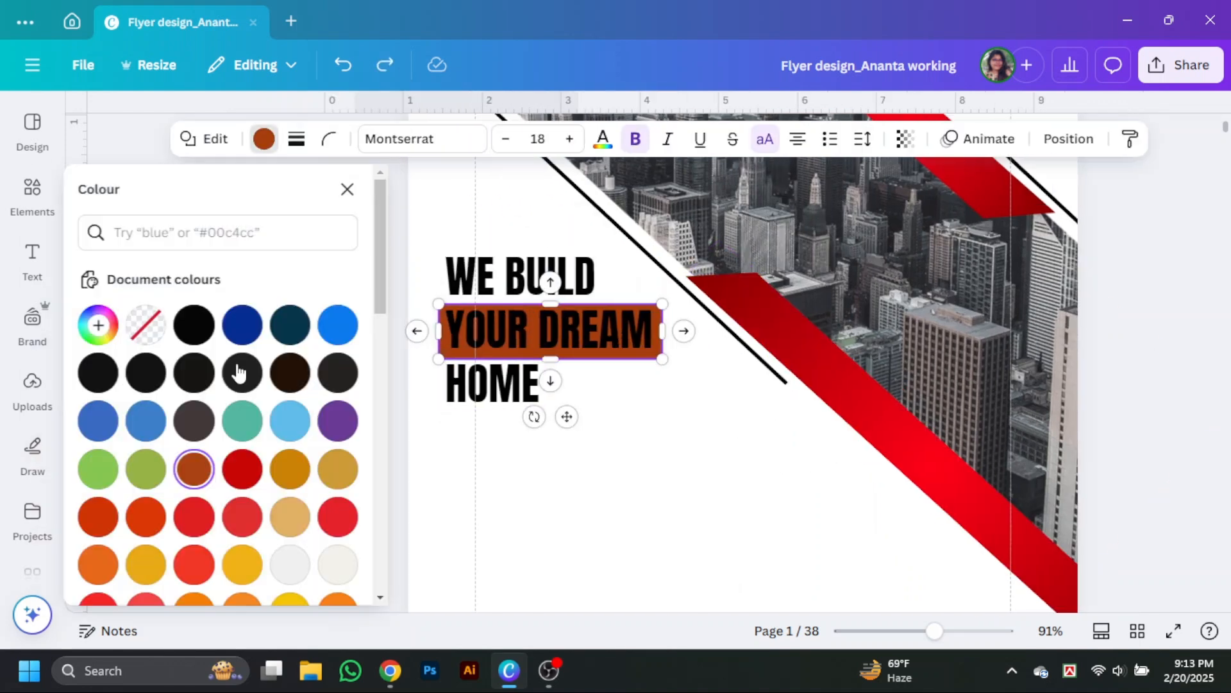
pyautogui.click(242, 468)
pyautogui.click(709, 448)
# Step: Change the YOUR DREAM text colour to white
pyautogui.click(577, 330)
pyautogui.click(474, 138)
pyautogui.scroll(-3, 225, 417)
pyautogui.click(211, 454)
pyautogui.click(423, 404)
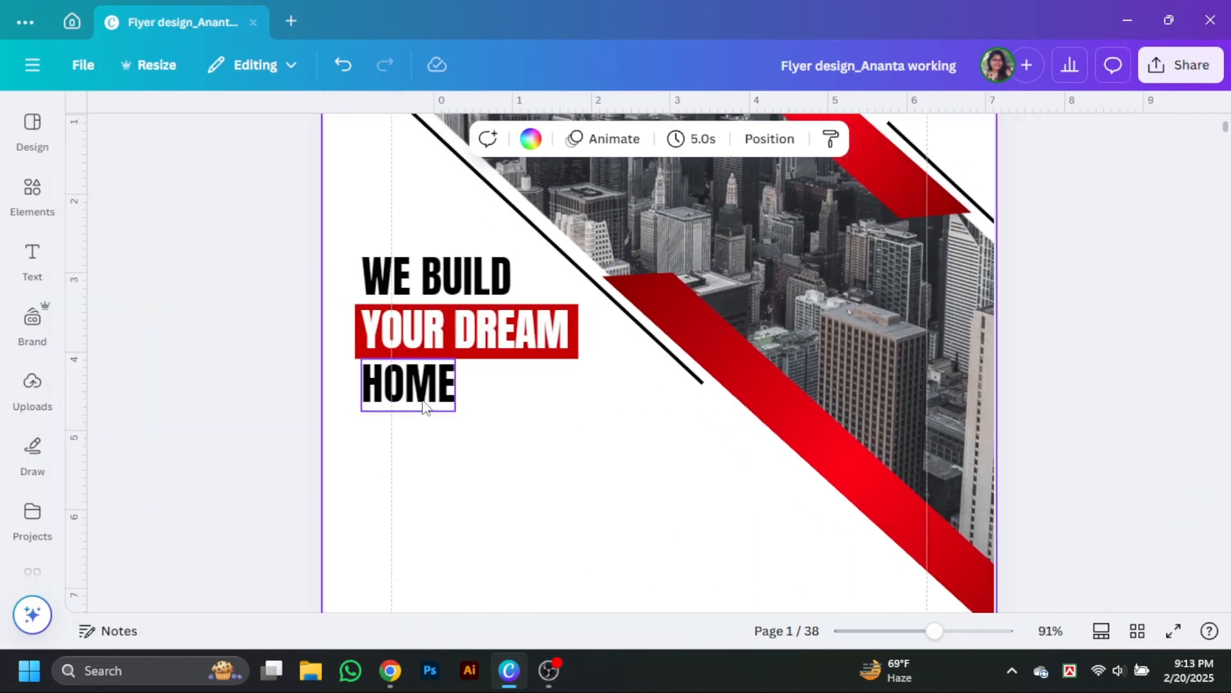
# Step: Left-align all three headline lines together with the red highlight rectangle
pyautogui.moveTo(340, 442); pyautogui.dragTo(488, 269)
pyautogui.click(1051, 138)
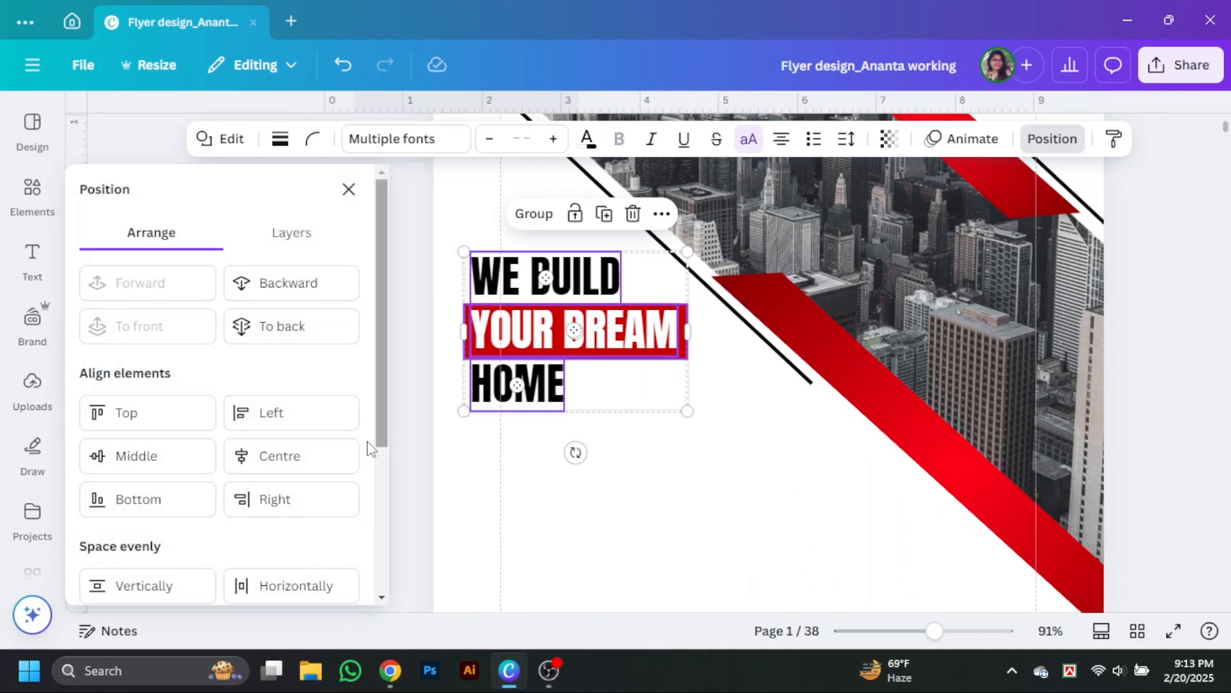
pyautogui.click(305, 418)
pyautogui.click(698, 499)
# Step: Centre the YOUR DREAM line horizontally on its red highlight rectangle and close the position settings
pyautogui.click(677, 346)
pyautogui.keyDown('shift'); pyautogui.click(615, 337); pyautogui.keyUp('shift')
pyautogui.click(291, 456)
pyautogui.click(624, 516)
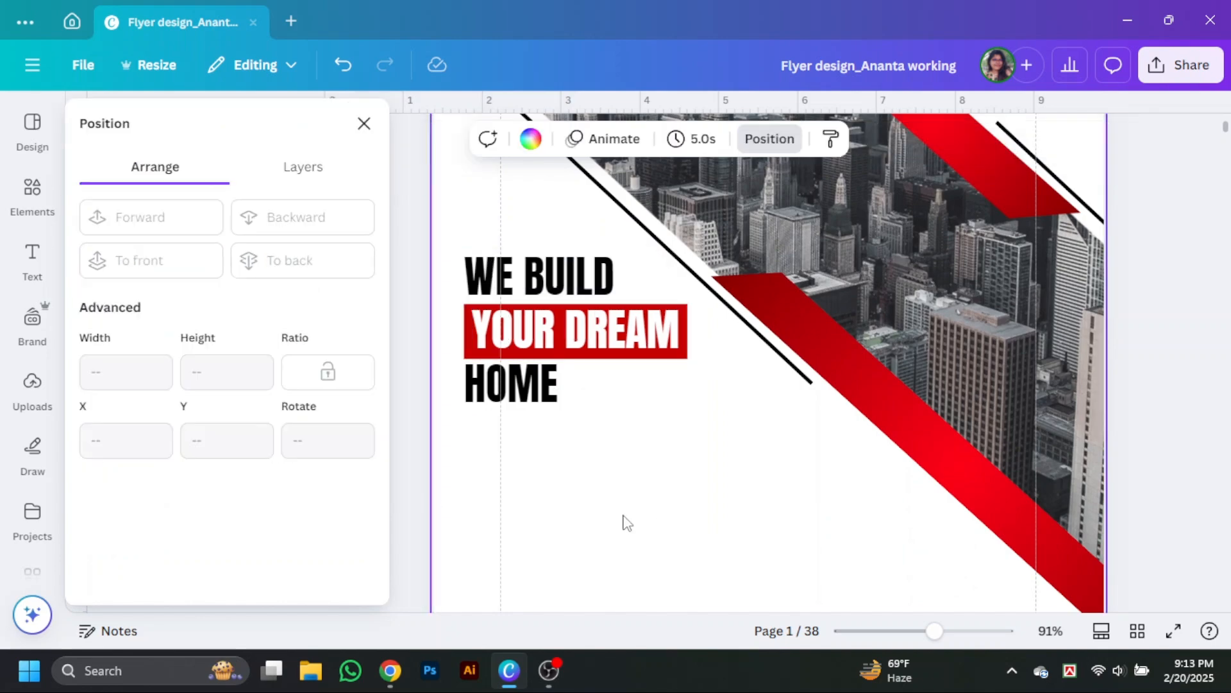
pyautogui.scroll(-2, 660, 522)
pyautogui.scroll(4, 660, 522)
pyautogui.click(363, 123)
# Step: Add a text box below the headline and paste the paragraph starting "According to Wikipedia, a paragraph is"
pyautogui.scroll(-4, 451, 404)
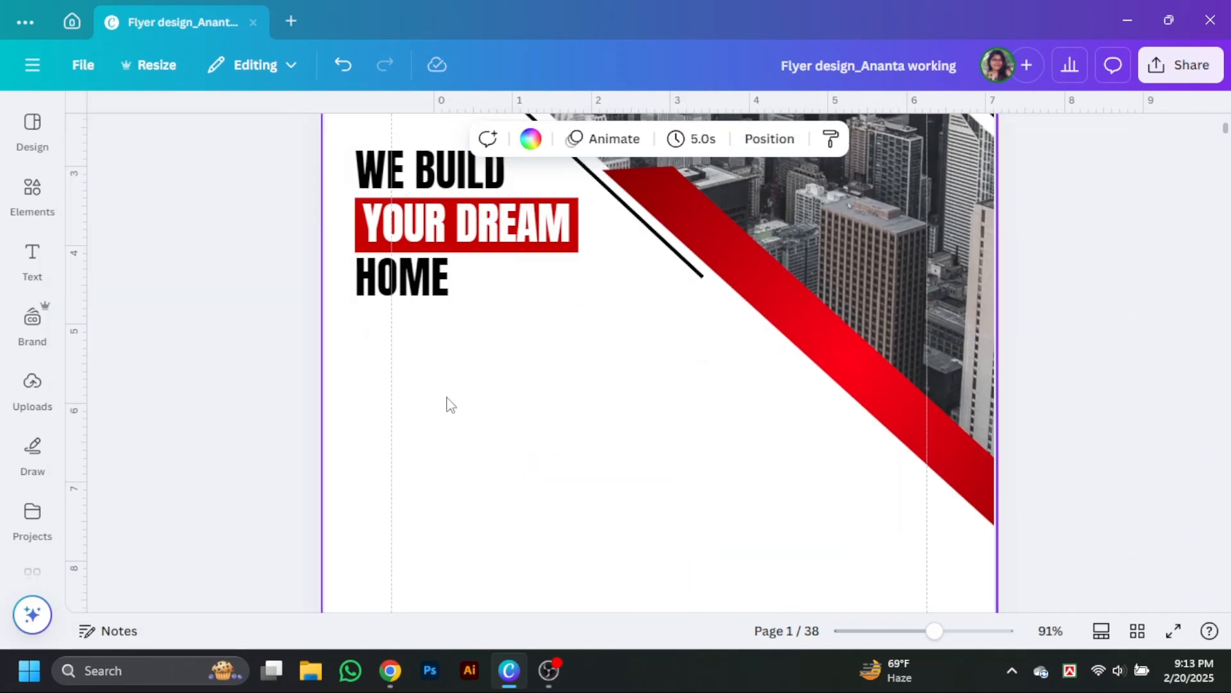
pyautogui.click(32, 260)
pyautogui.click(177, 439)
pyautogui.hotkey('ctrl', 'v')
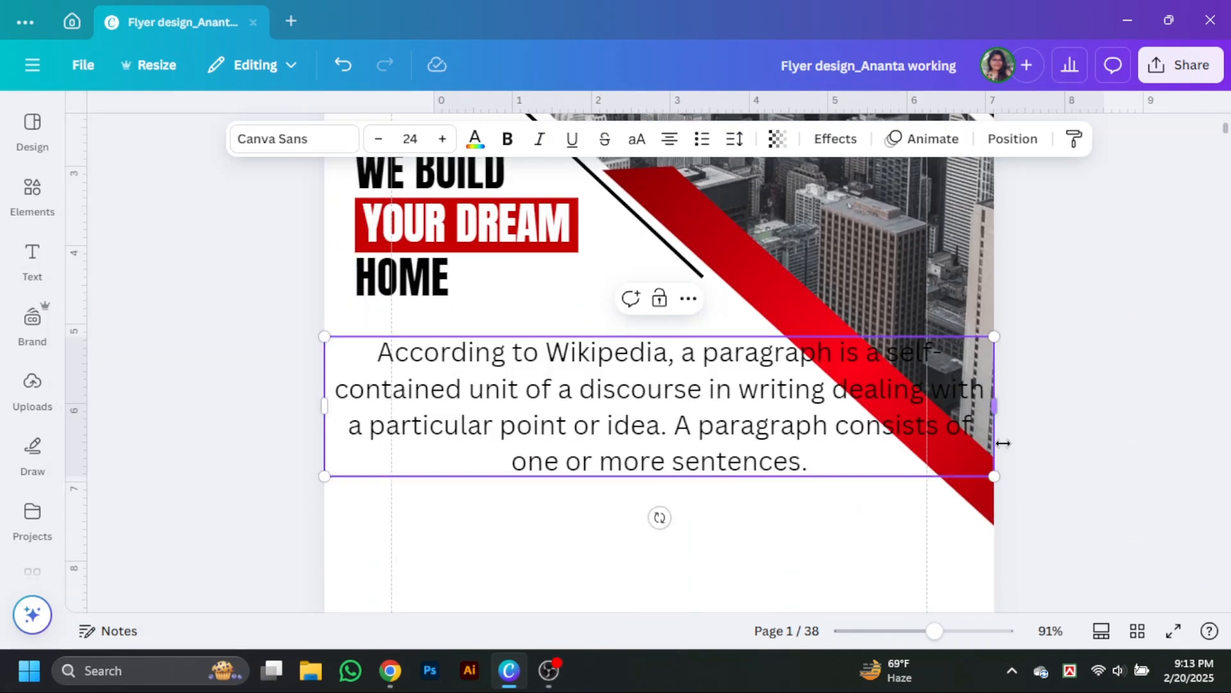
# Step: Narrow the pasted paragraph's text box, set its font size to 12 and justify the text
pyautogui.moveTo(994, 476); pyautogui.dragTo(526, 417)
pyautogui.click(411, 138)
pyautogui.click(382, 291)
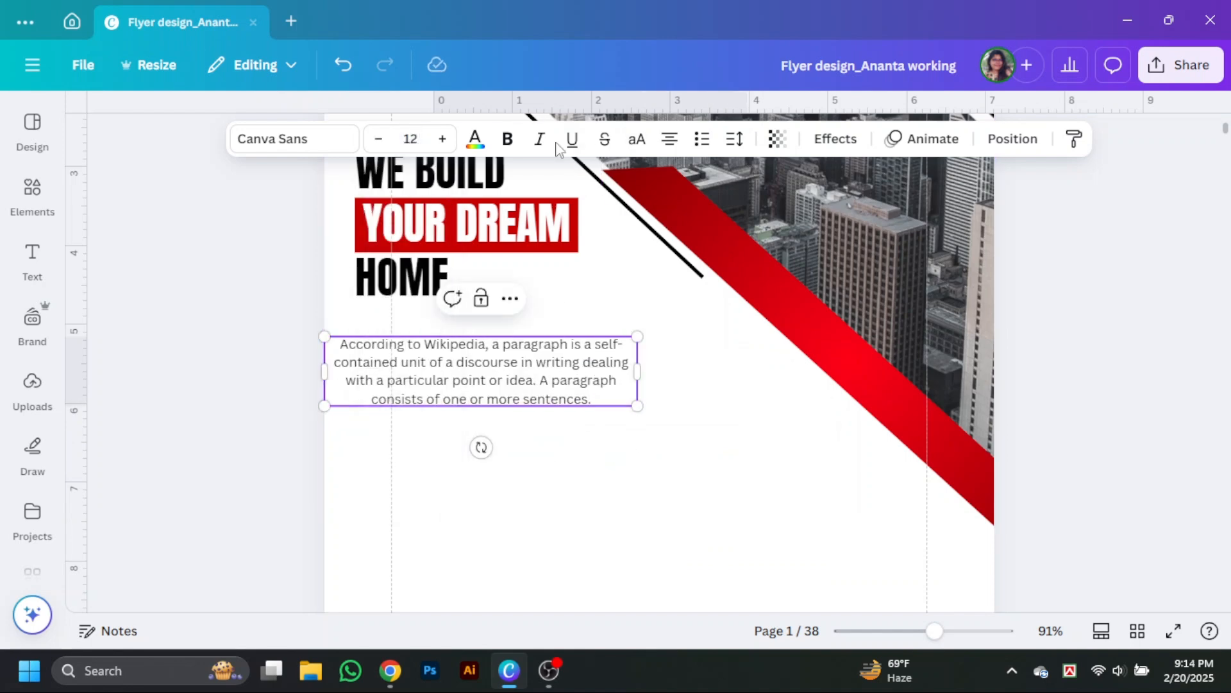
pyautogui.click(670, 139)
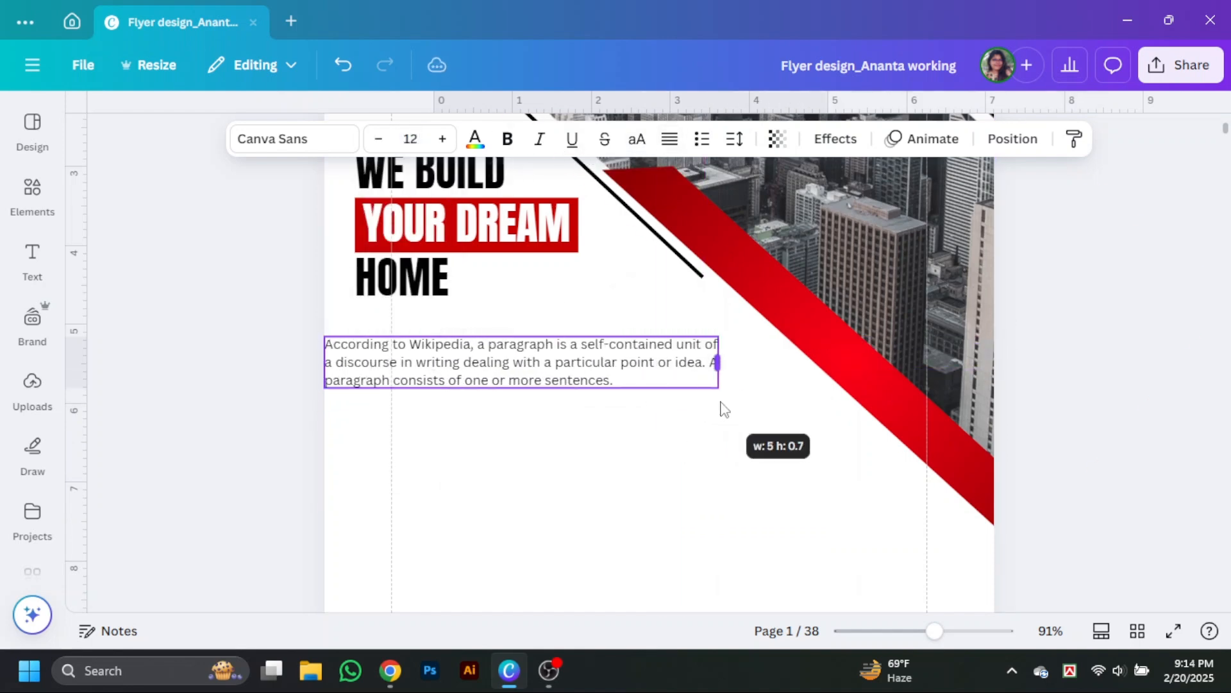